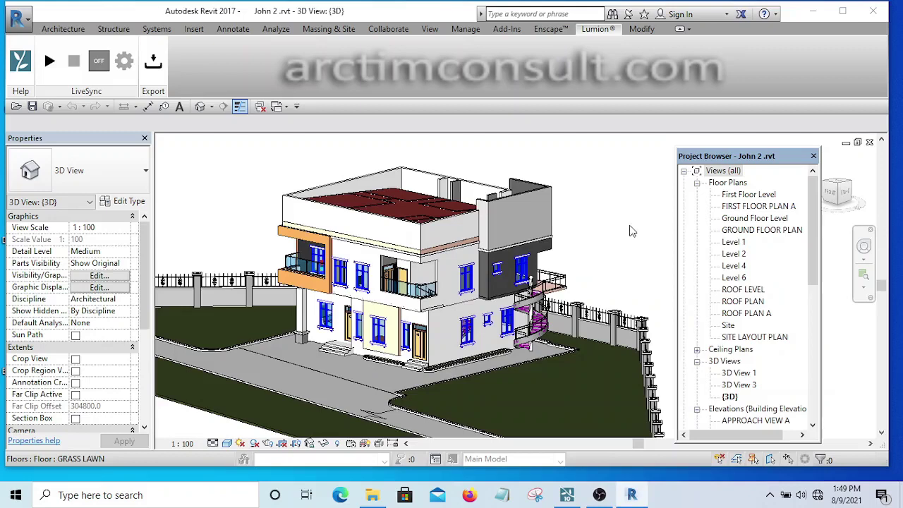
# Examine the two-storey house and its fenced site in the 3D view from several distances and angles.
pyautogui.moveTo(620, 240); pyautogui.dragTo(611, 211, button='middle')
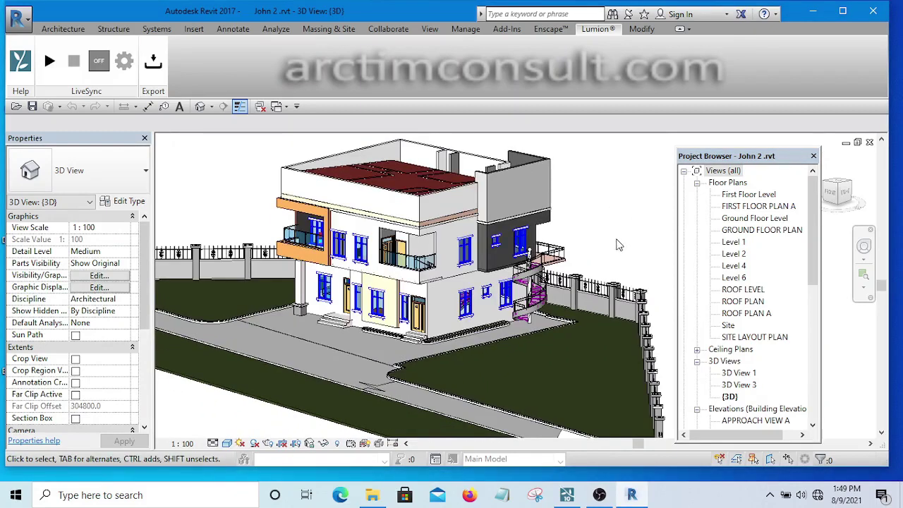
pyautogui.moveTo(618, 247); pyautogui.dragTo(611, 281, button='middle')
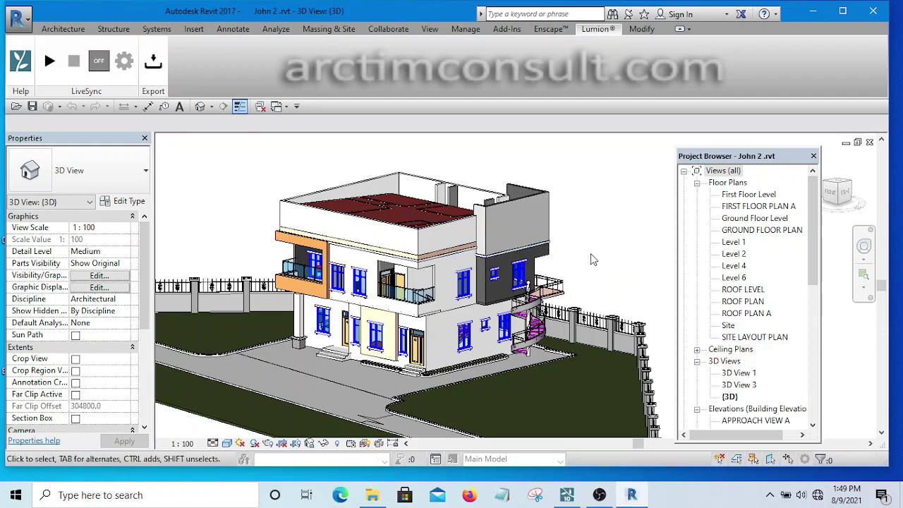
pyautogui.scroll(2, 591, 261)
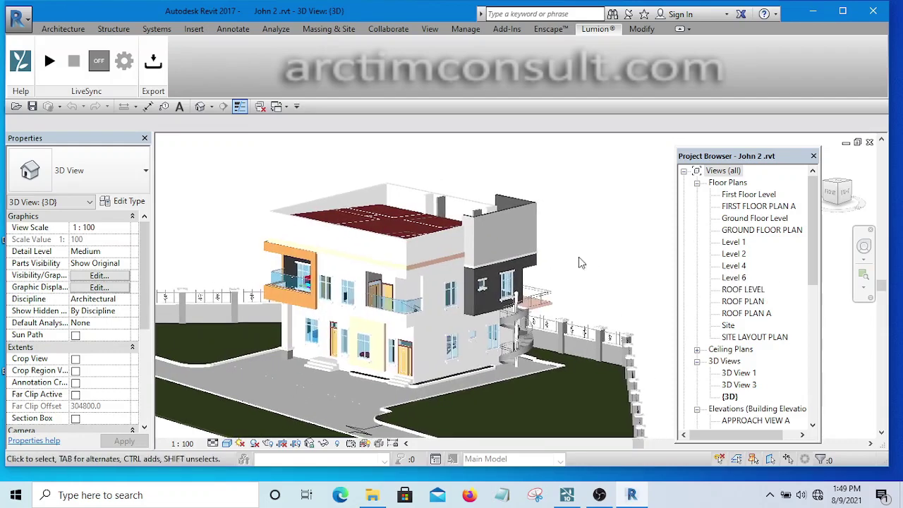
pyautogui.scroll(2, 591, 251)
pyautogui.scroll(-5, 592, 249)
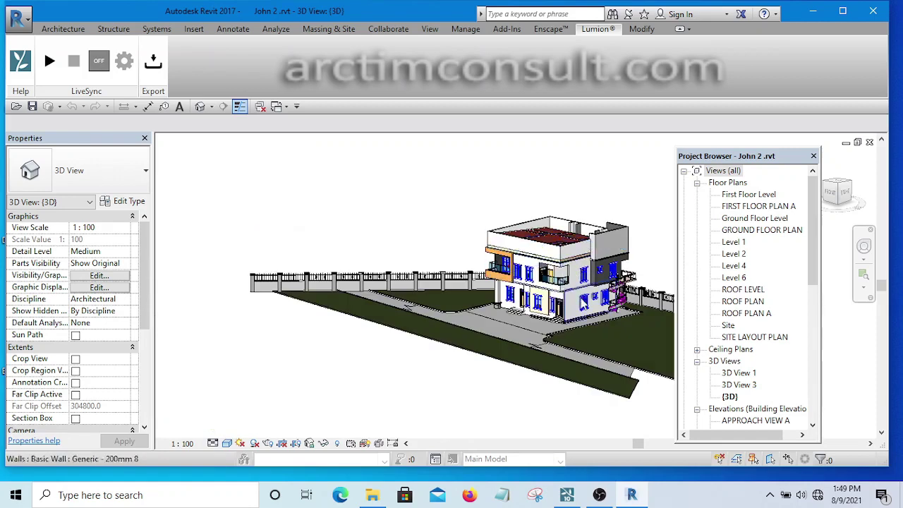
pyautogui.moveTo(631, 240); pyautogui.dragTo(493, 281, button='middle')
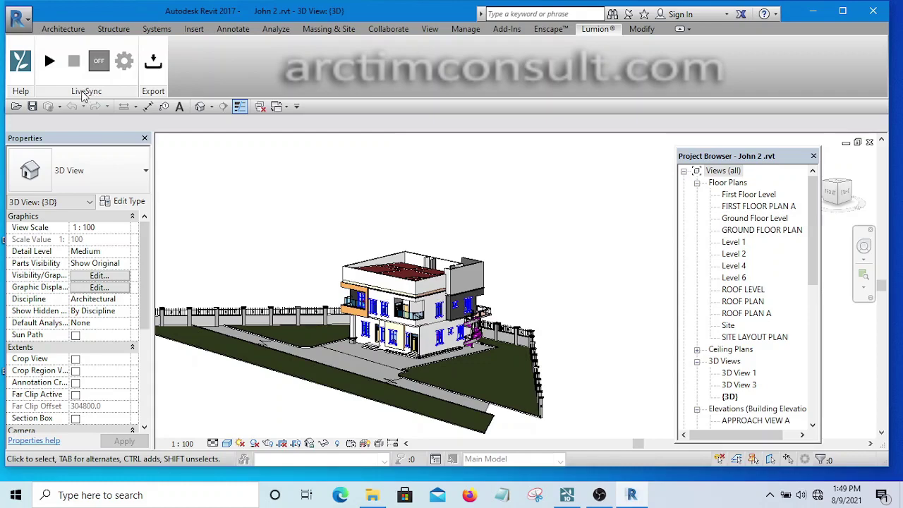
pyautogui.scroll(5, 486, 285)
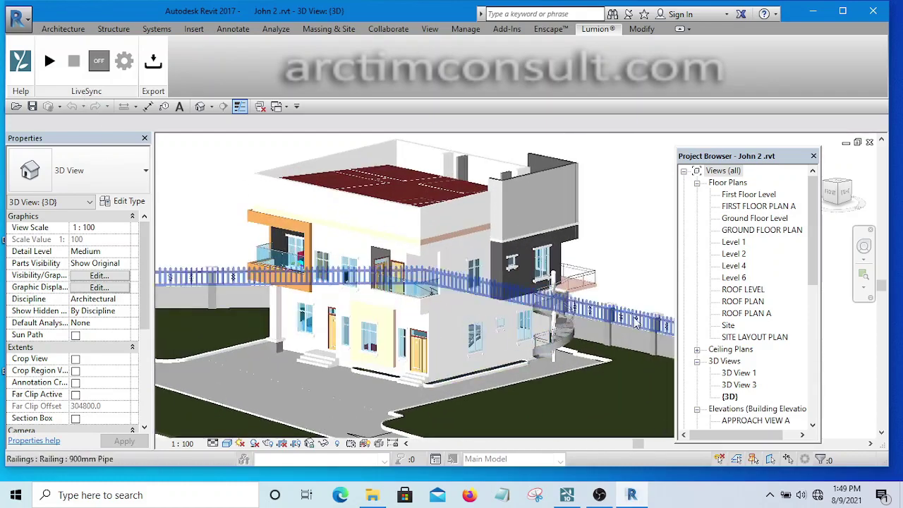
pyautogui.keyDown('shift'); pyautogui.moveTo(635, 203); pyautogui.dragTo(635, 239, button='middle'); pyautogui.keyUp('shift')
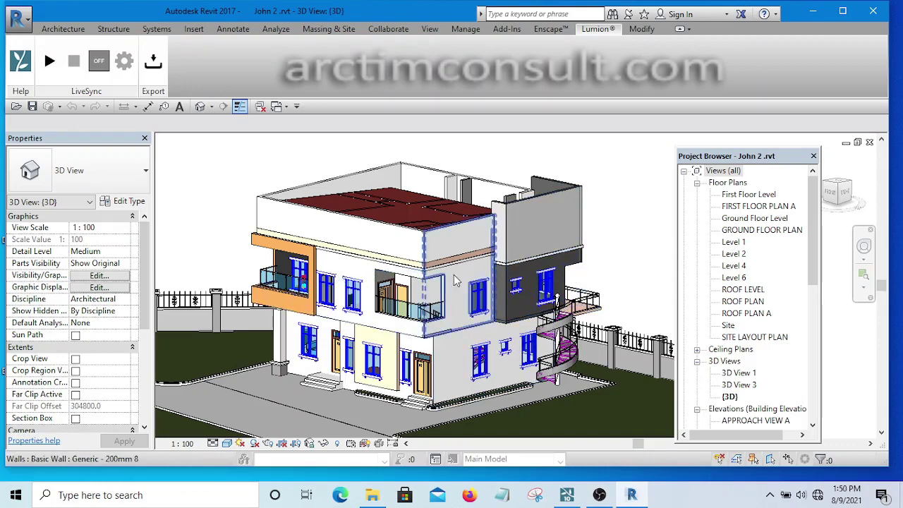
pyautogui.moveTo(609, 229); pyautogui.dragTo(595, 233, button='middle')
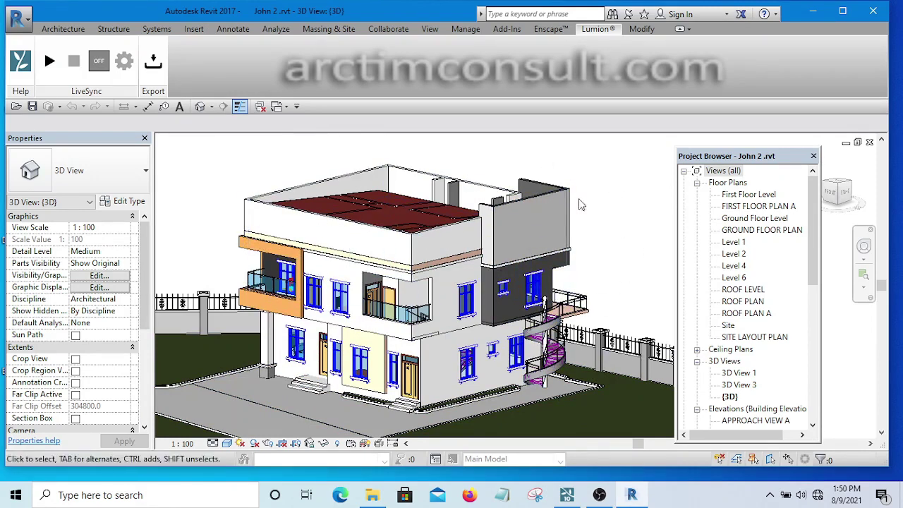
# Start exporting the 3D view as an FBX file.
pyautogui.click(21, 20)
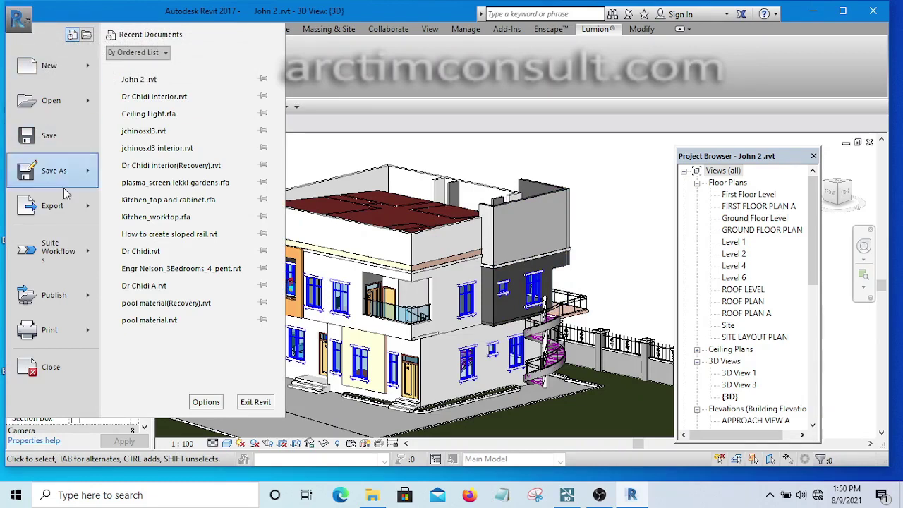
pyautogui.moveTo(90, 210)
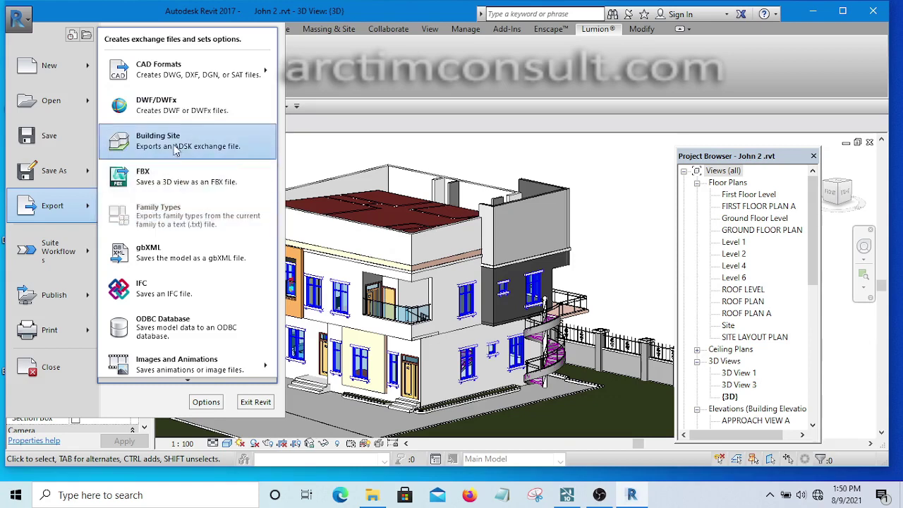
pyautogui.click(184, 181)
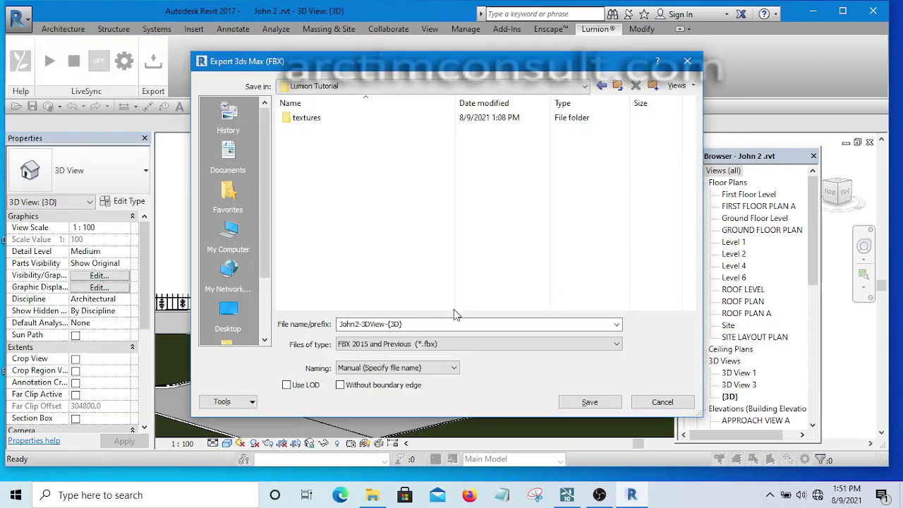
# Name the export "Lumion_3ds Max tutorial-3DView-{3D}" and save it in the Lumion Tutorial folder.
pyautogui.click(361, 324)
pyautogui.click(361, 324)
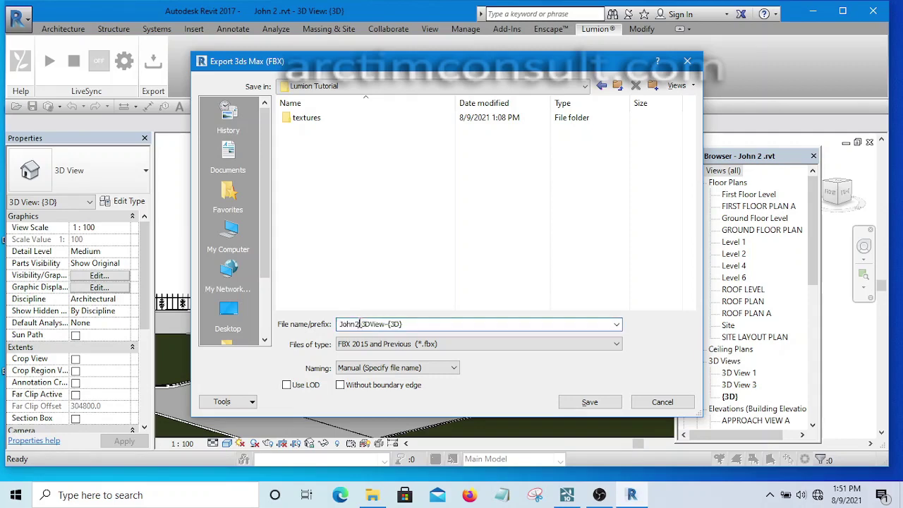
pyautogui.moveTo(361, 324); pyautogui.dragTo(321, 324)
pyautogui.write('Lumion_')
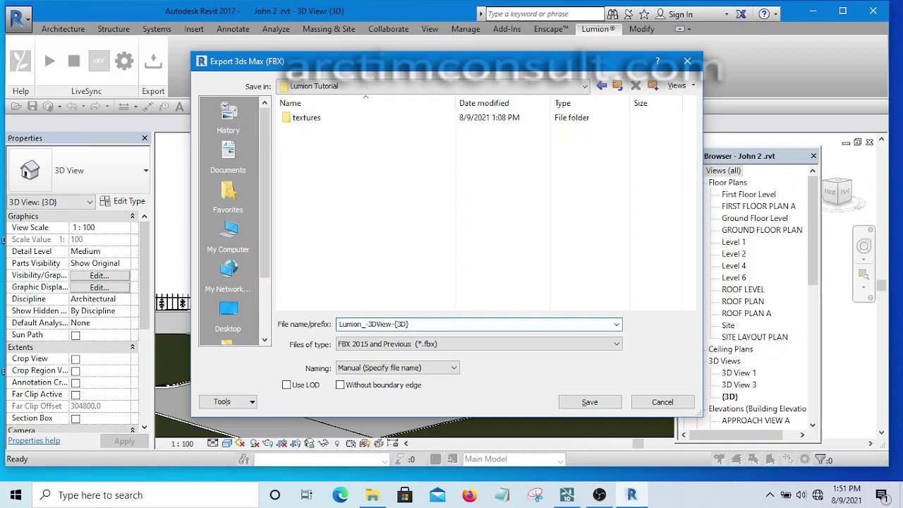
pyautogui.write('3')
pyautogui.write('dm')
pyautogui.write('s')
pyautogui.write(' Max')
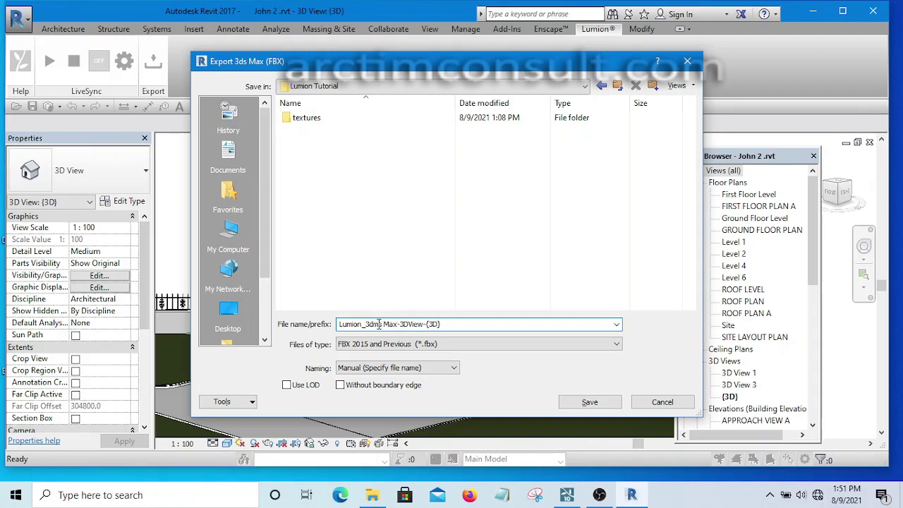
pyautogui.press('BackSpace')
pyautogui.write('s')
pyautogui.press('Delete')
pyautogui.write('tuto')
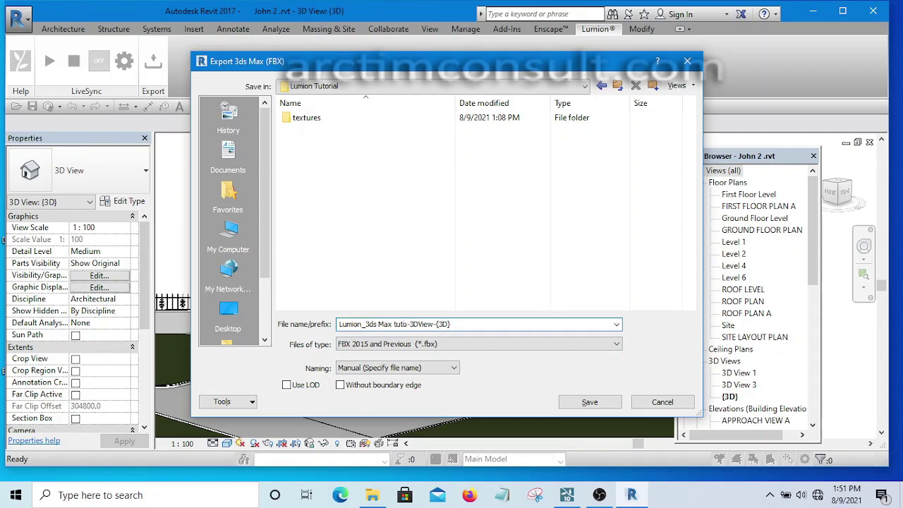
pyautogui.write('rial')
pyautogui.click(592, 404)
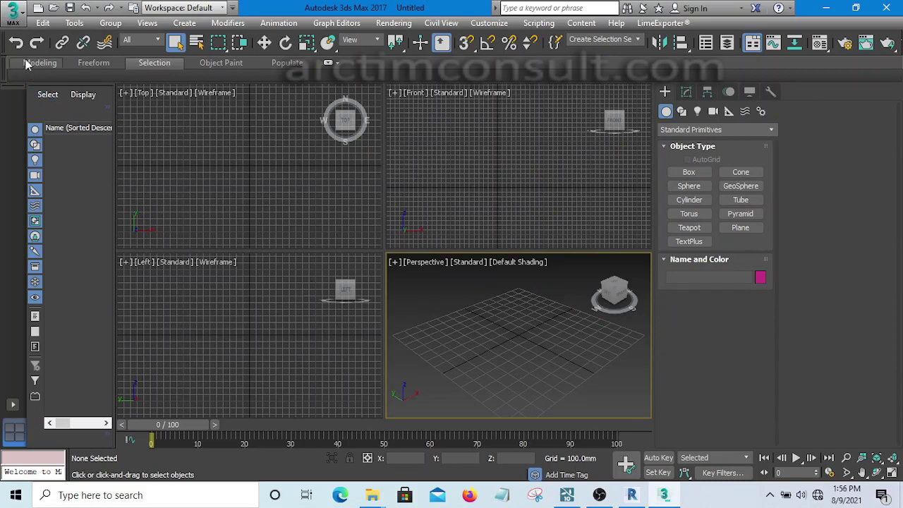
# In 3ds Max, choose "Lumion_3ds Max tutorial-3DView-{3D}.fbx" from the Lumion Tutorial folder as the FBX file to link.
pyautogui.click(14, 12)
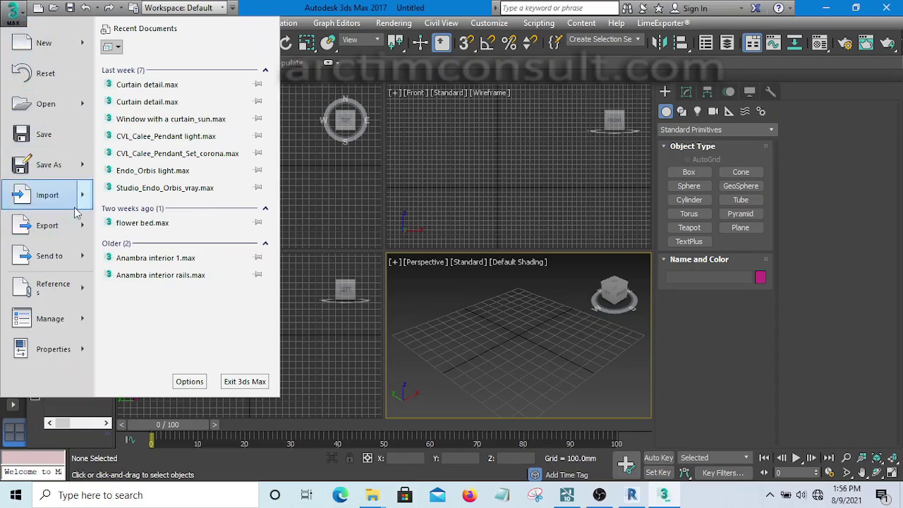
pyautogui.moveTo(80, 200)
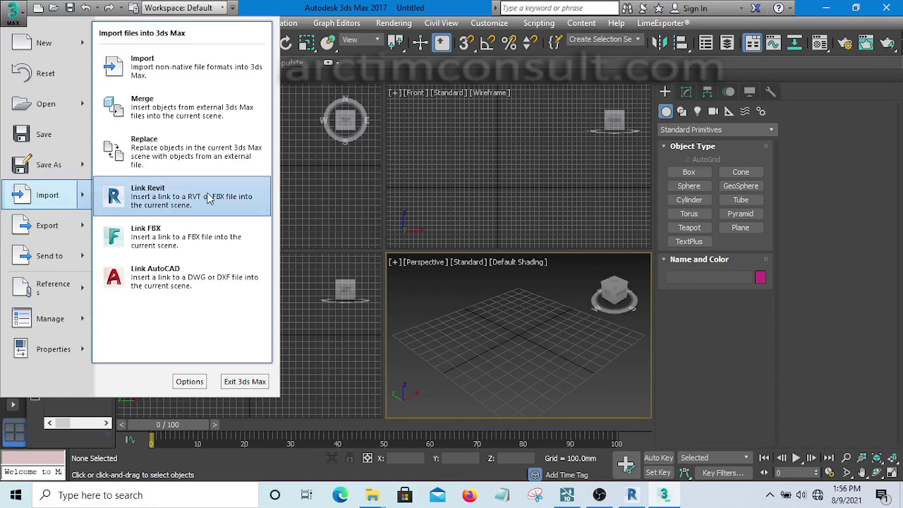
pyautogui.click(163, 238)
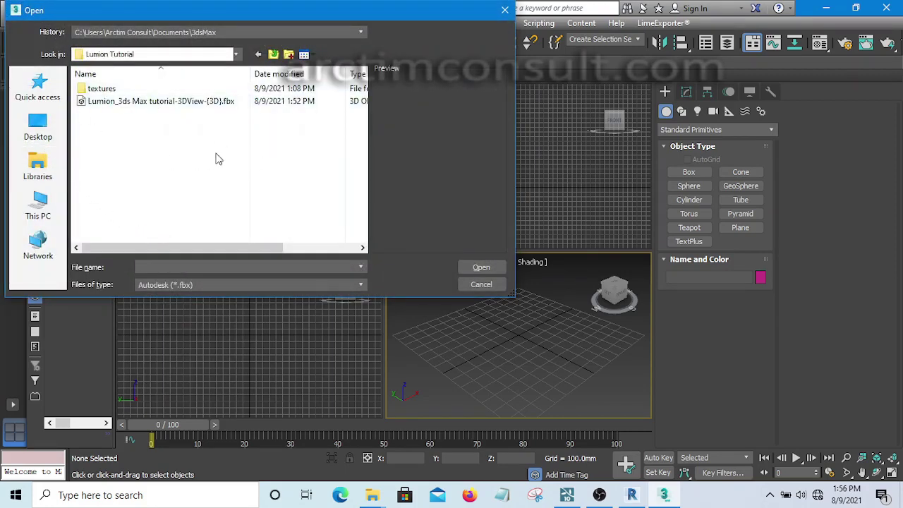
pyautogui.click(156, 104)
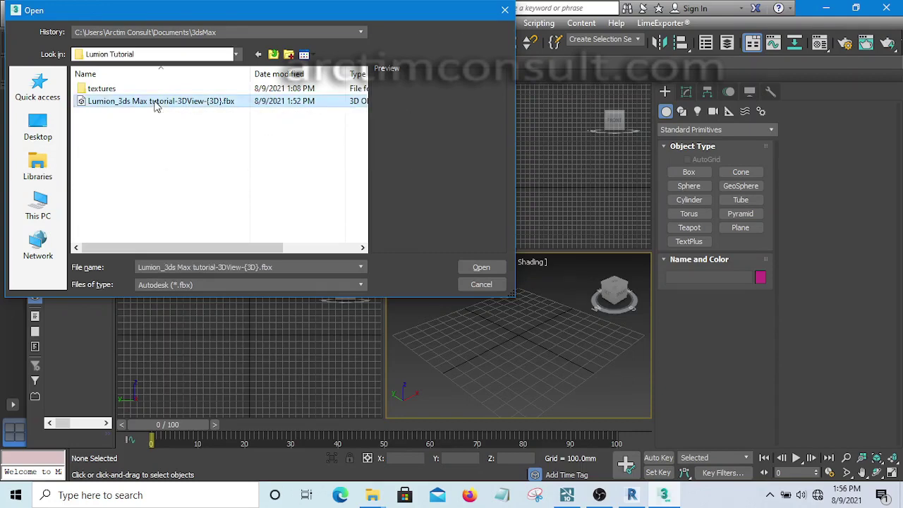
pyautogui.click(482, 267)
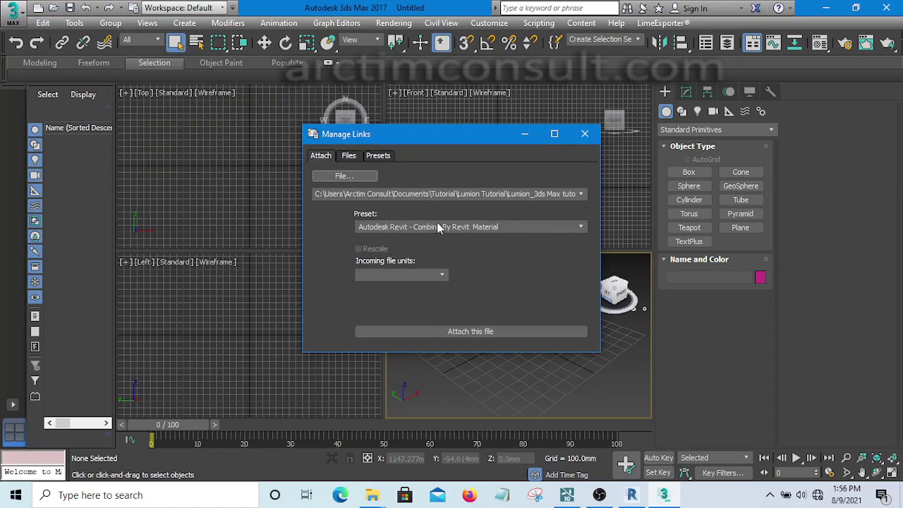
# Attach the FBX with the "Autodesk Revit - Combine By Revit Material" preset, accepting the recommended daylight exposure change, and close the link manager.
pyautogui.click(574, 229)
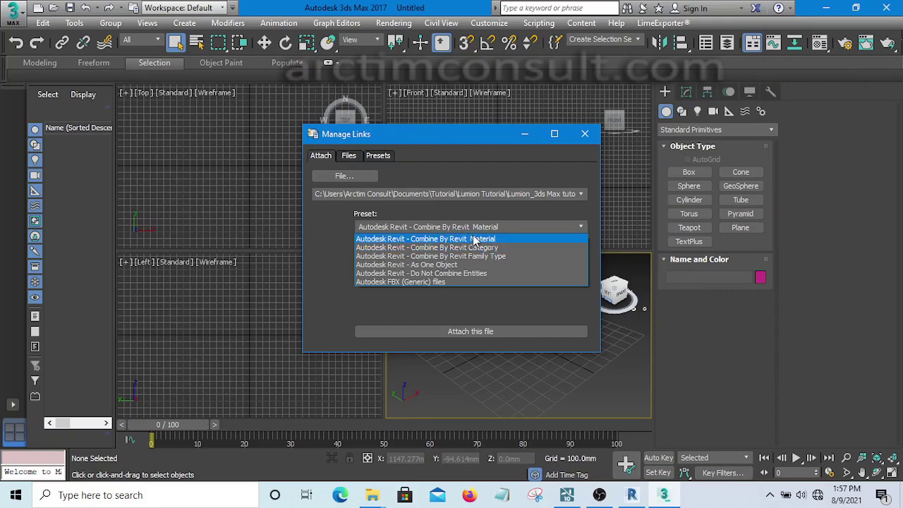
pyautogui.click(474, 238)
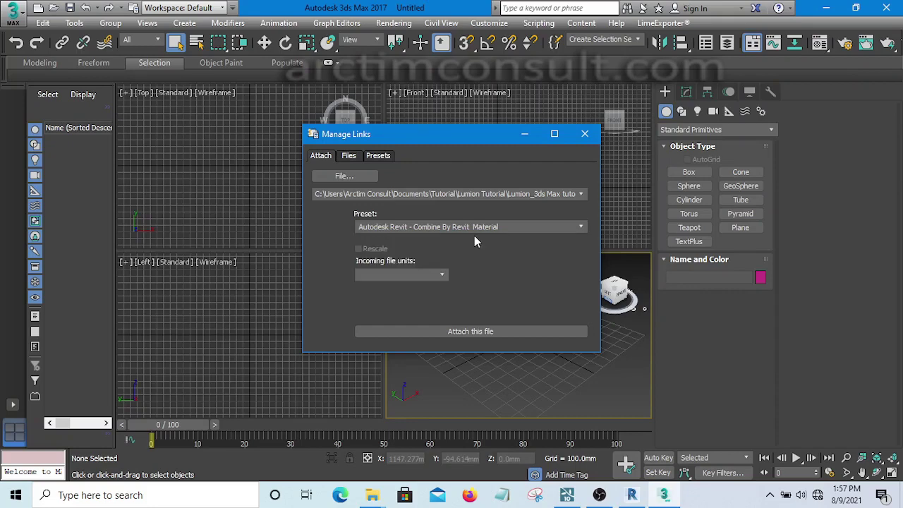
pyautogui.click(472, 332)
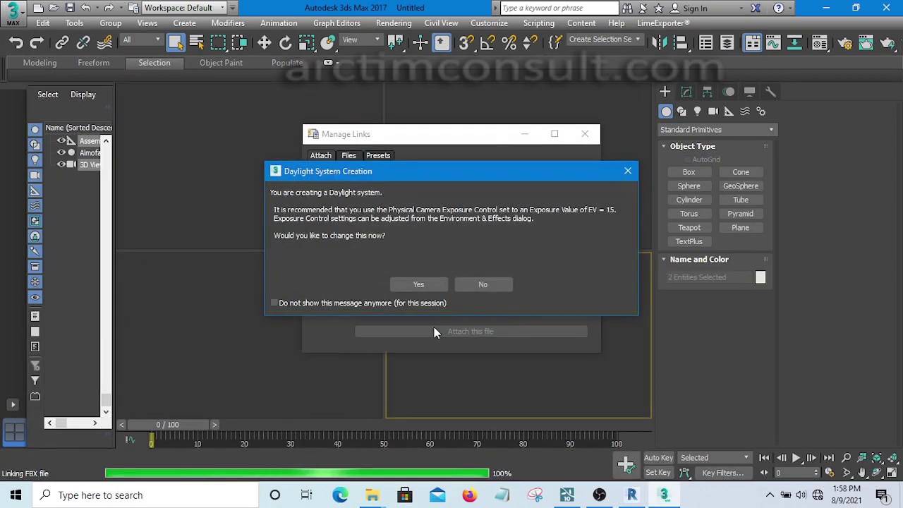
pyautogui.click(418, 284)
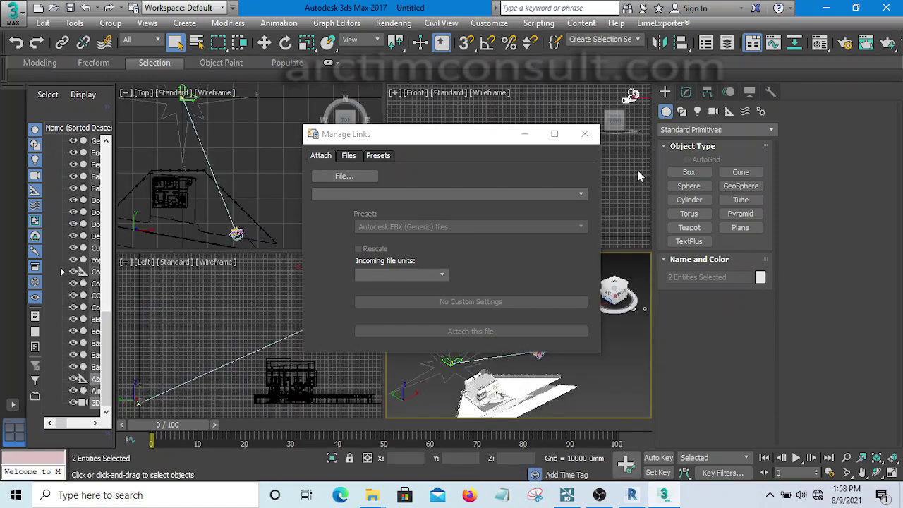
pyautogui.click(584, 135)
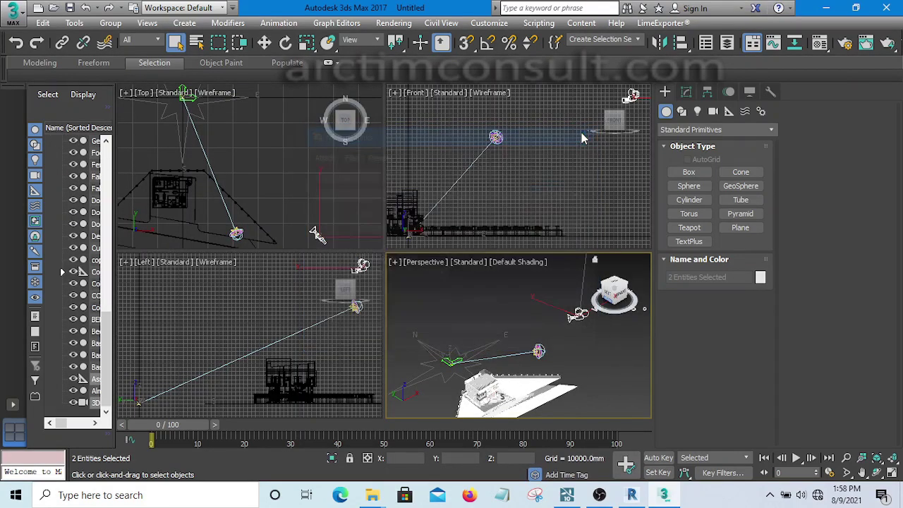
# Delete the imported camera and the daylight system's sun from the scene.
pyautogui.click(538, 323)
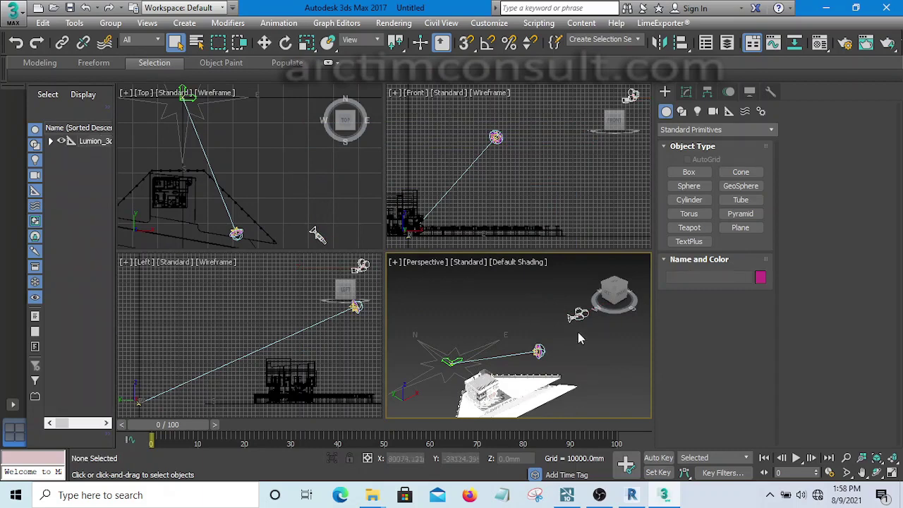
pyautogui.click(578, 315)
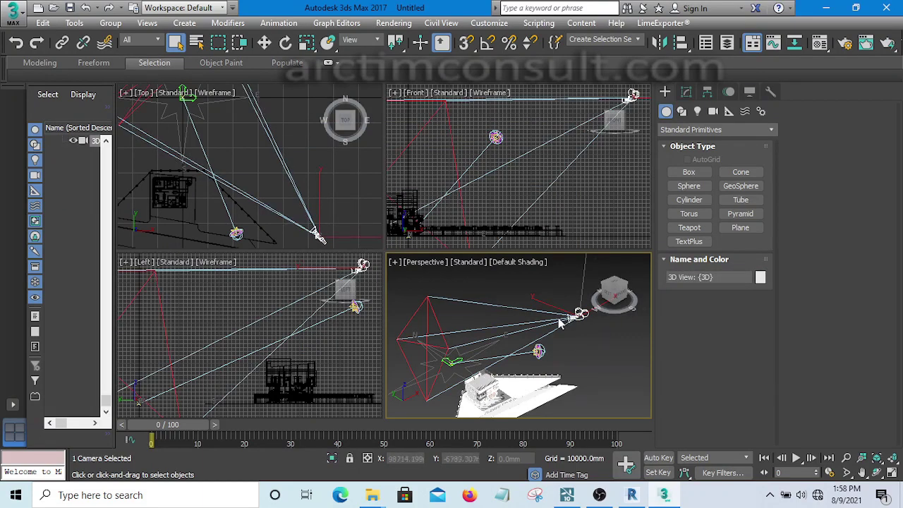
pyautogui.press('Delete')
pyautogui.scroll(2, 538, 345)
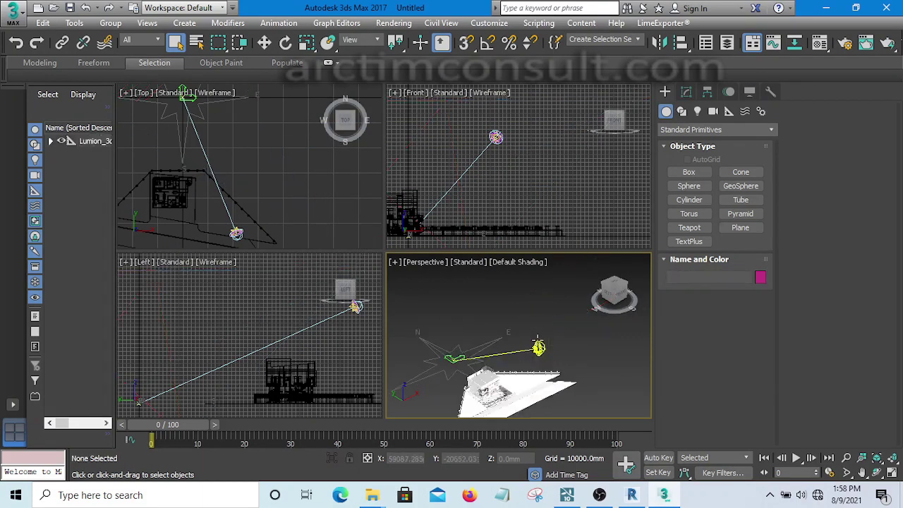
pyautogui.click(538, 347)
pyautogui.press('Delete')
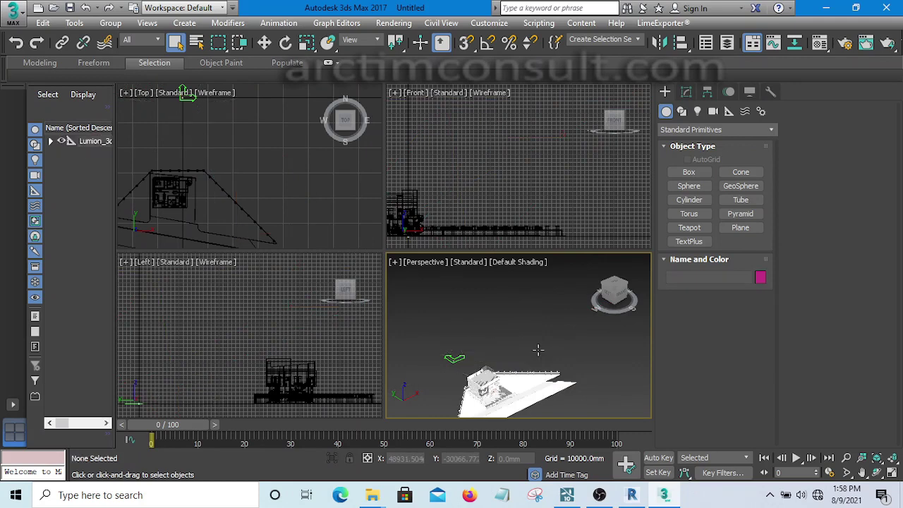
# Maximize the Perspective viewport and examine the linked house and its site up close.
pyautogui.scroll(-2, 499, 338)
pyautogui.scroll(3, 515, 337)
pyautogui.scroll(-2, 532, 343)
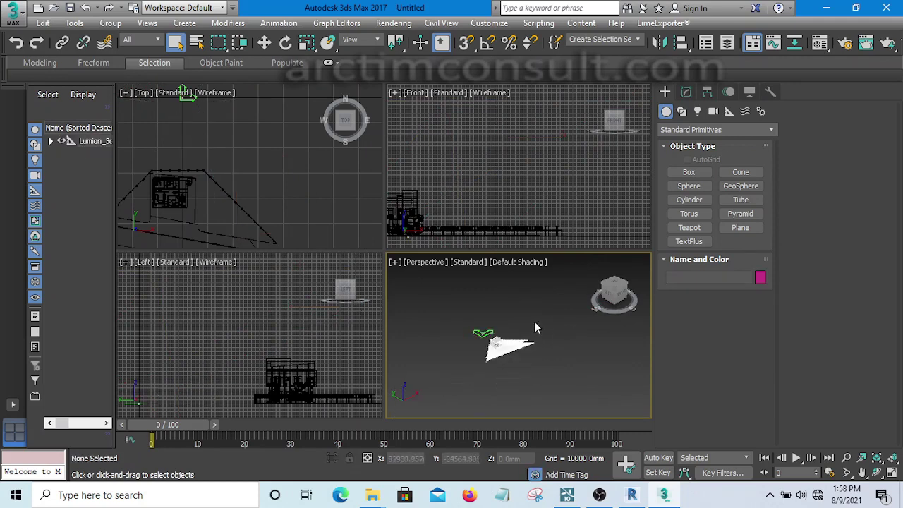
pyautogui.scroll(3, 530, 328)
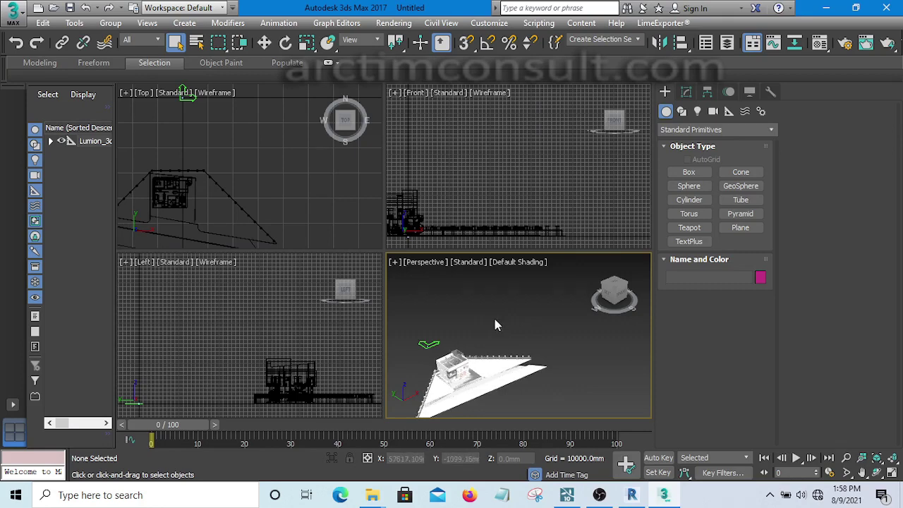
pyautogui.hotkey('alt', 'w')
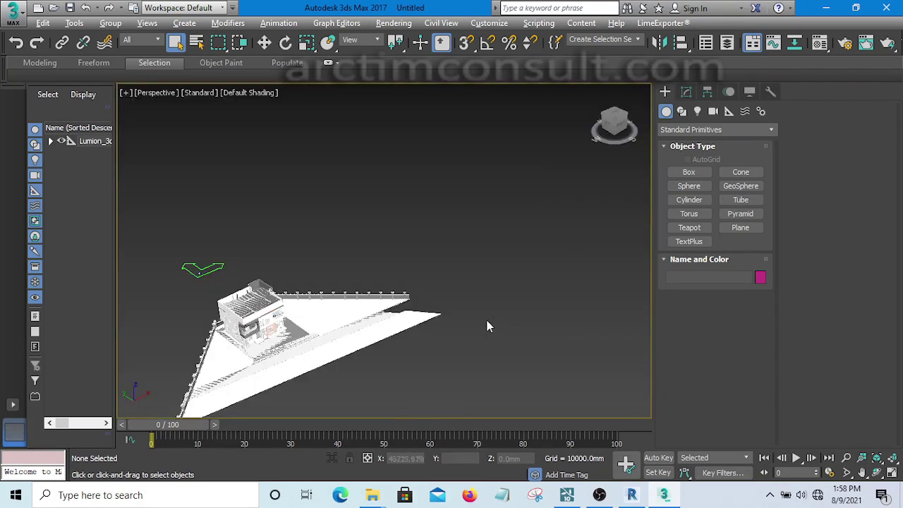
pyautogui.moveTo(304, 242); pyautogui.dragTo(415, 179, button='middle')
pyautogui.scroll(5, 411, 289)
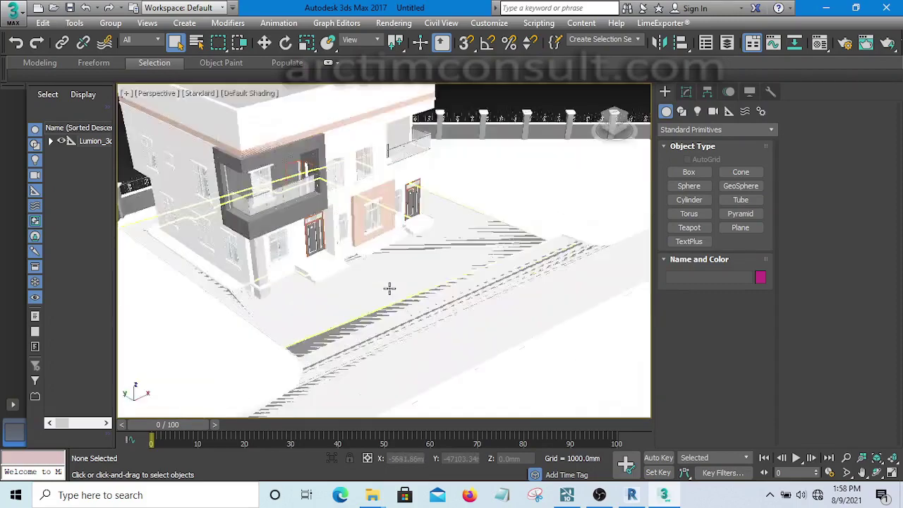
pyautogui.scroll(-2, 411, 289)
pyautogui.scroll(1, 410, 289)
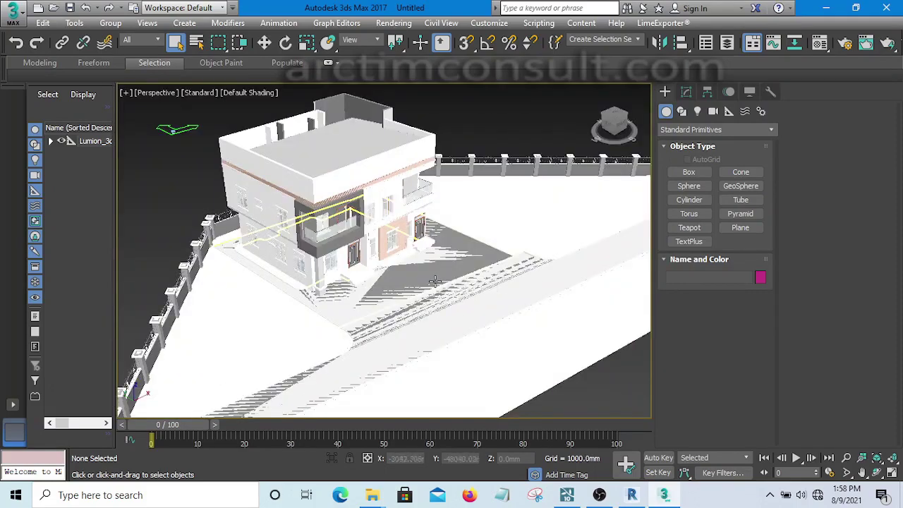
# Inspect the linked house, picking the stone tower wall, the painted walls and the pavement to check how geometry is grouped by material.
pyautogui.moveTo(442, 283); pyautogui.dragTo(393, 297, button='middle')
pyautogui.scroll(5, 393, 297)
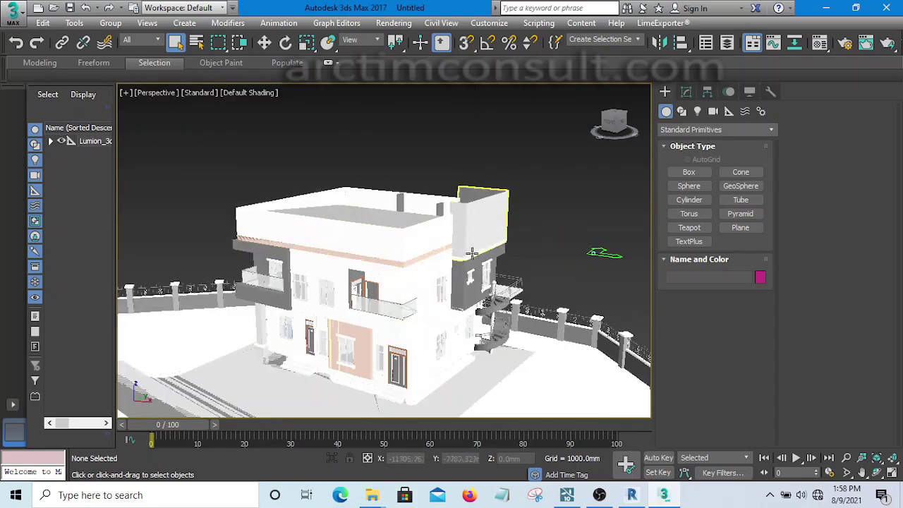
pyautogui.click(482, 223)
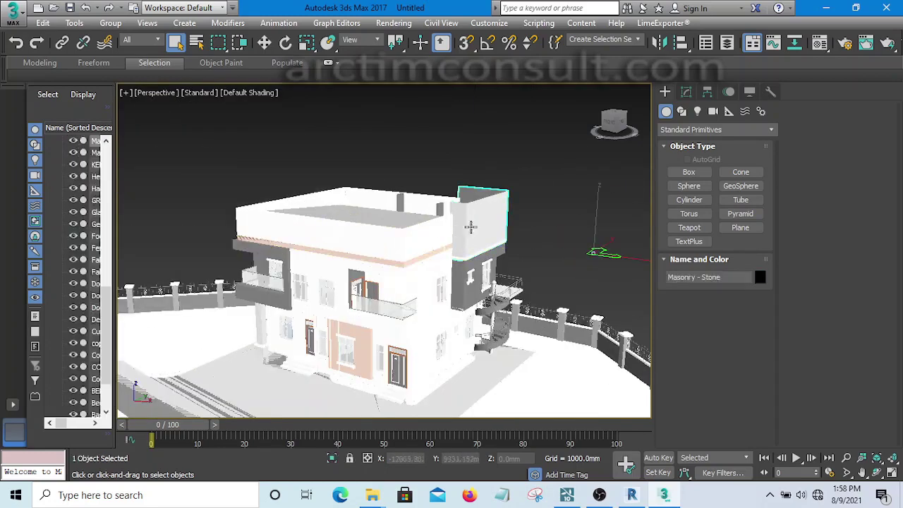
pyautogui.click(520, 171)
pyautogui.click(367, 244)
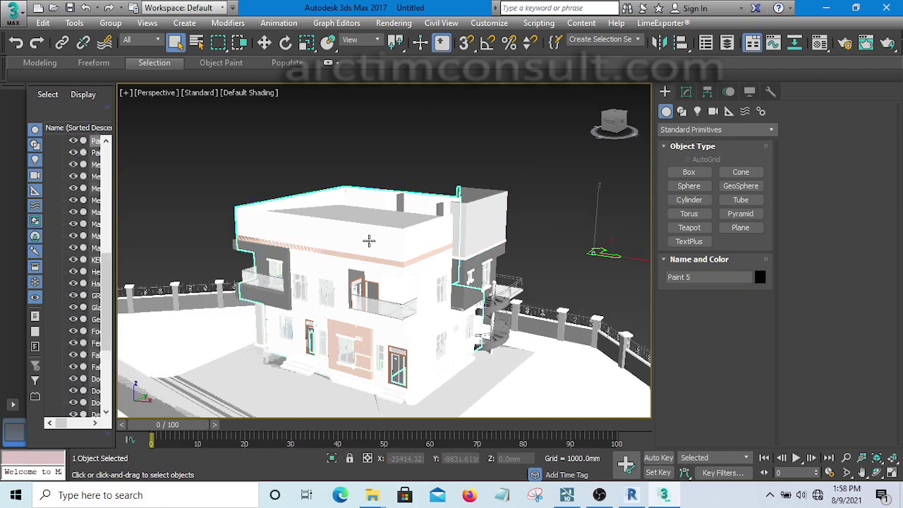
pyautogui.keyDown('alt'); pyautogui.moveTo(277, 261); pyautogui.dragTo(299, 263, button='middle'); pyautogui.keyUp('alt')
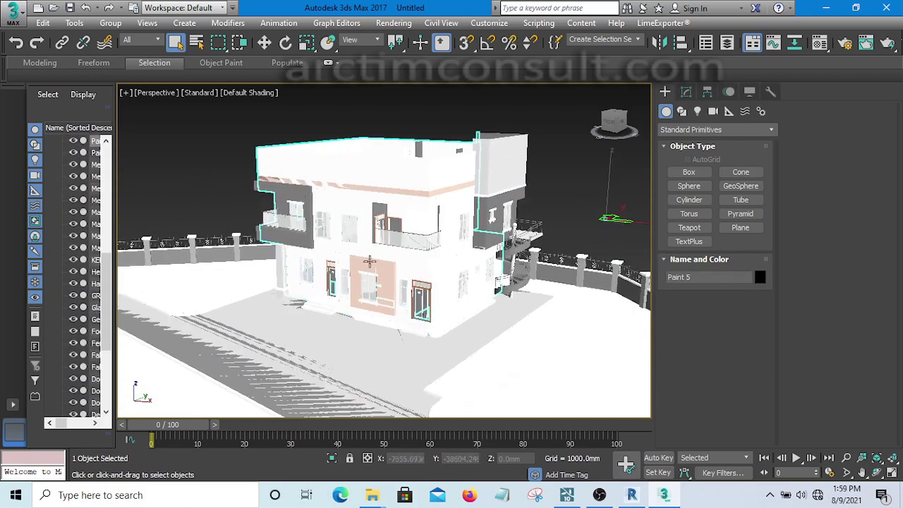
pyautogui.scroll(5, 387, 285)
pyautogui.scroll(-8, 388, 285)
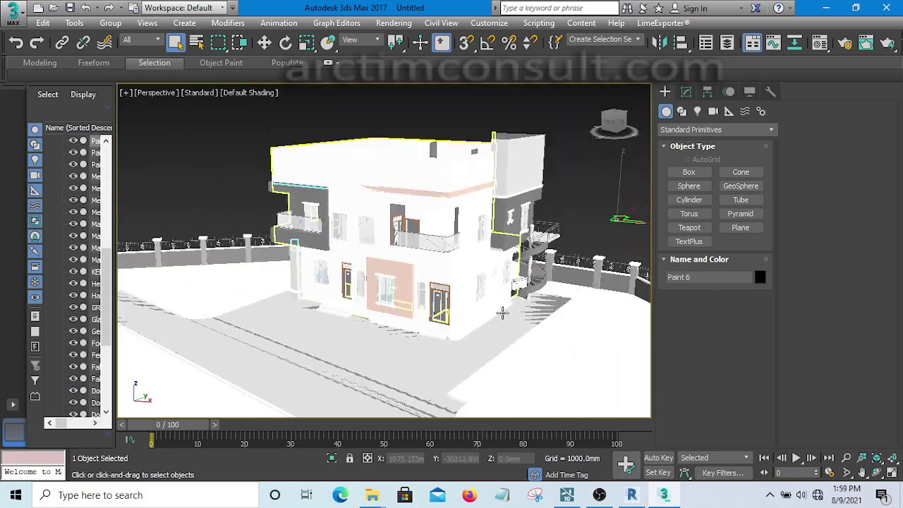
pyautogui.click(506, 329)
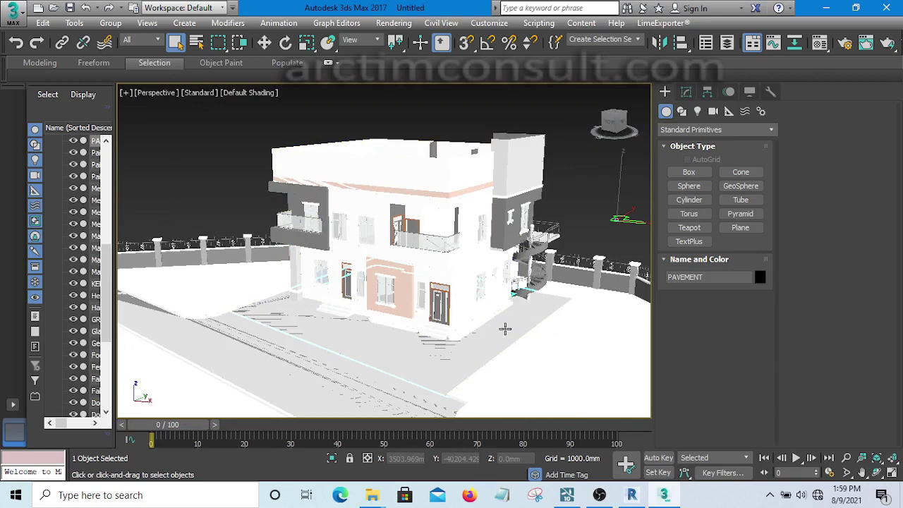
pyautogui.click(203, 211)
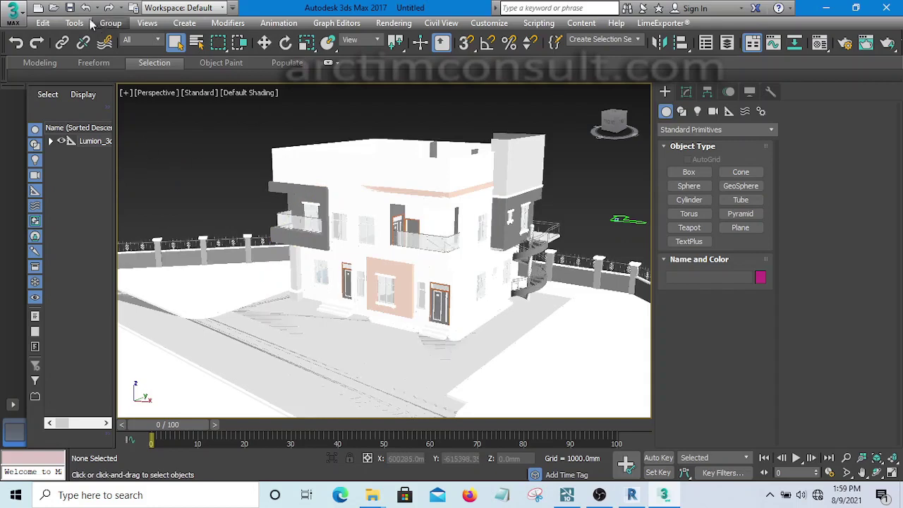
# Save the scene as a 3ds Max file named "Lumion Tutorial FB X" in the scenes folder.
pyautogui.click(70, 8)
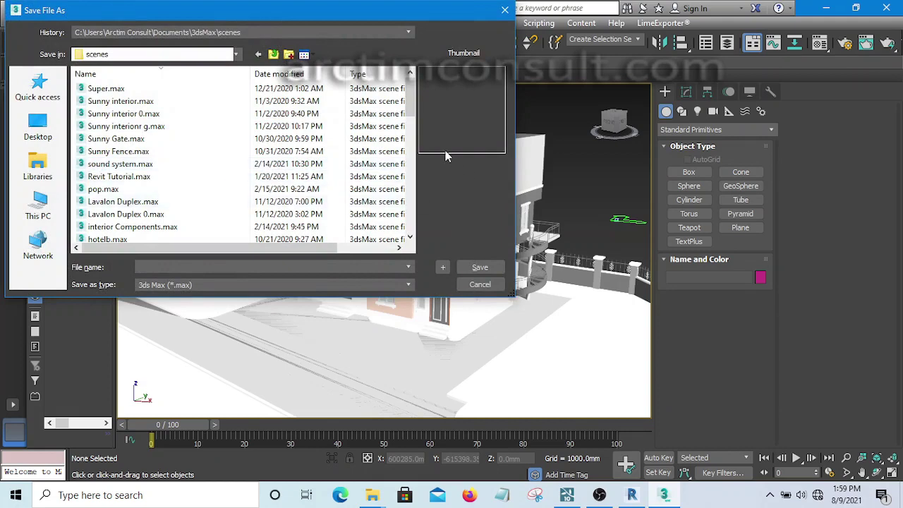
pyautogui.moveTo(410, 99); pyautogui.dragTo(416, 244)
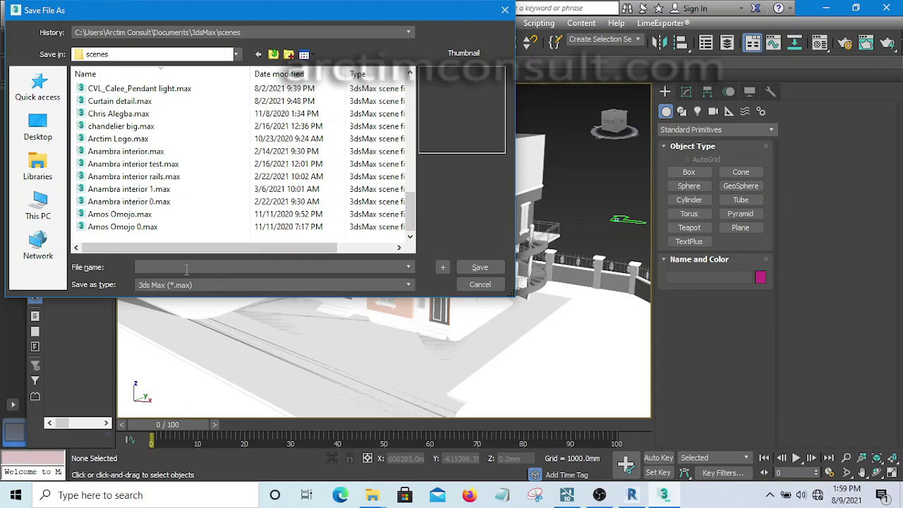
pyautogui.write('Lumion Tutorial FB X')
pyautogui.click(478, 269)
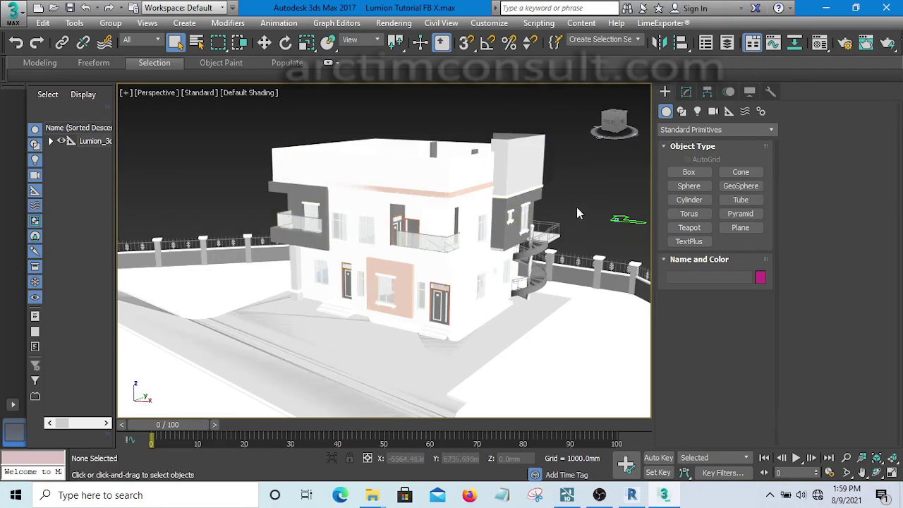
pyautogui.scroll(5, 541, 247)
pyautogui.scroll(-8, 569, 211)
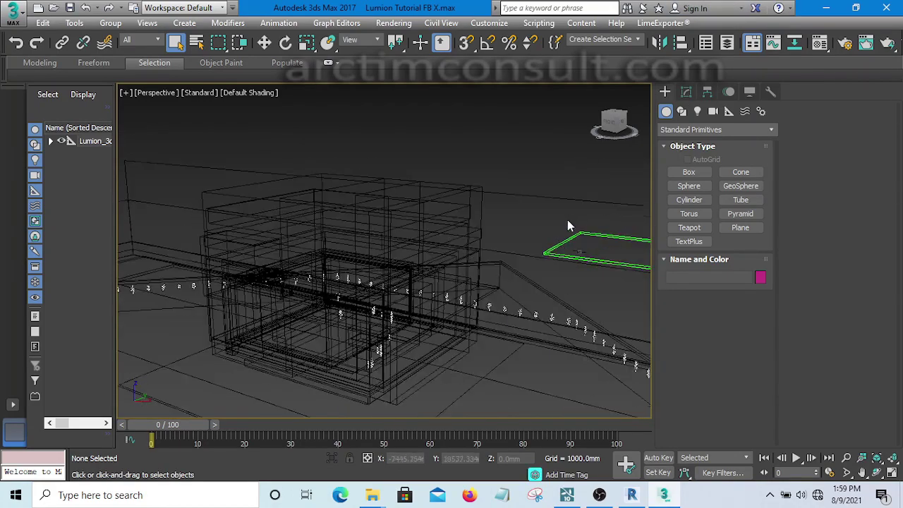
pyautogui.scroll(3, 582, 225)
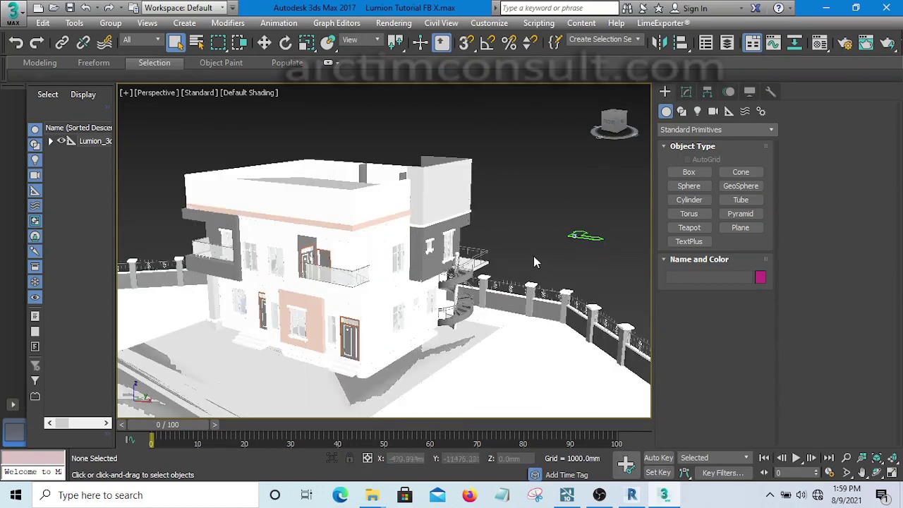
pyautogui.moveTo(540, 258); pyautogui.dragTo(564, 230, button='middle')
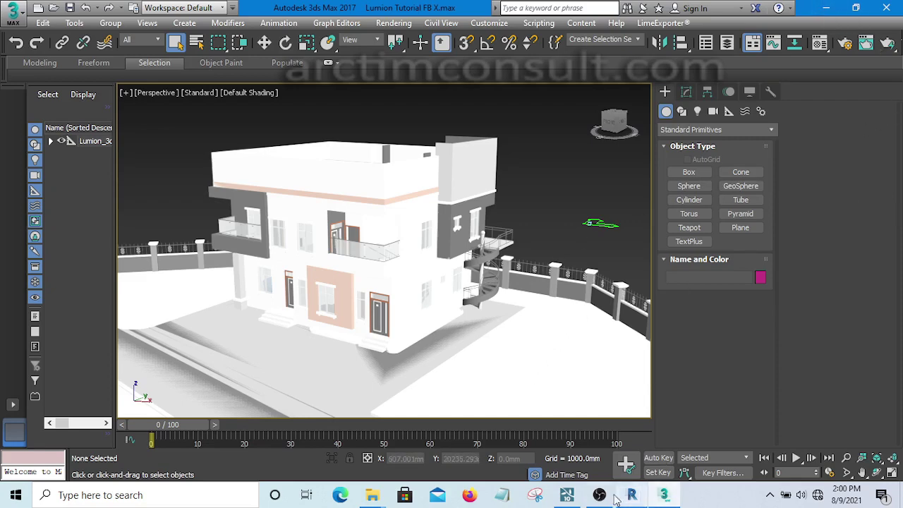
# Switch to Lumion and create a new project from the Mountain Range environment.
pyautogui.click(567, 494)
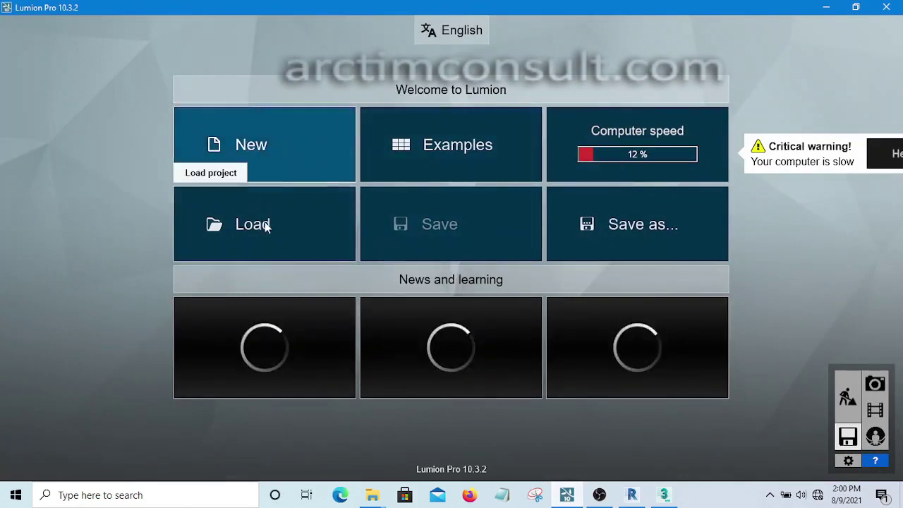
pyautogui.click(266, 155)
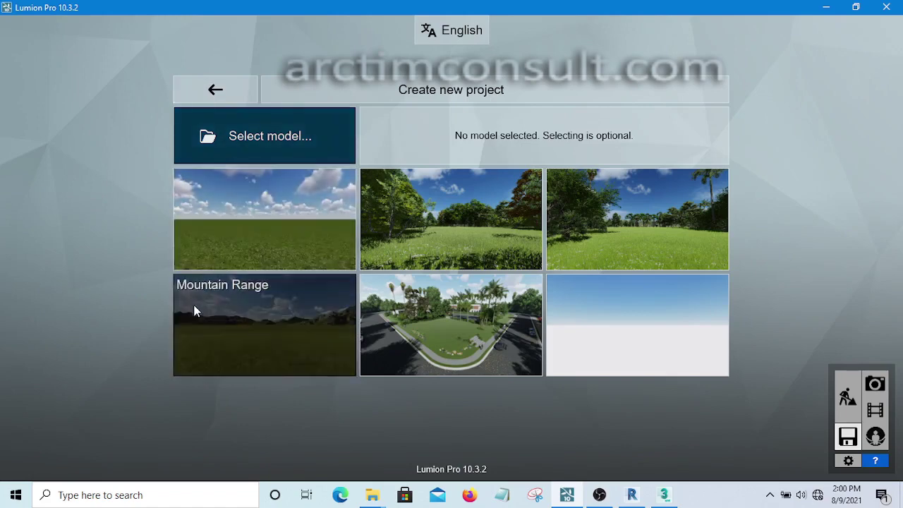
pyautogui.click(225, 321)
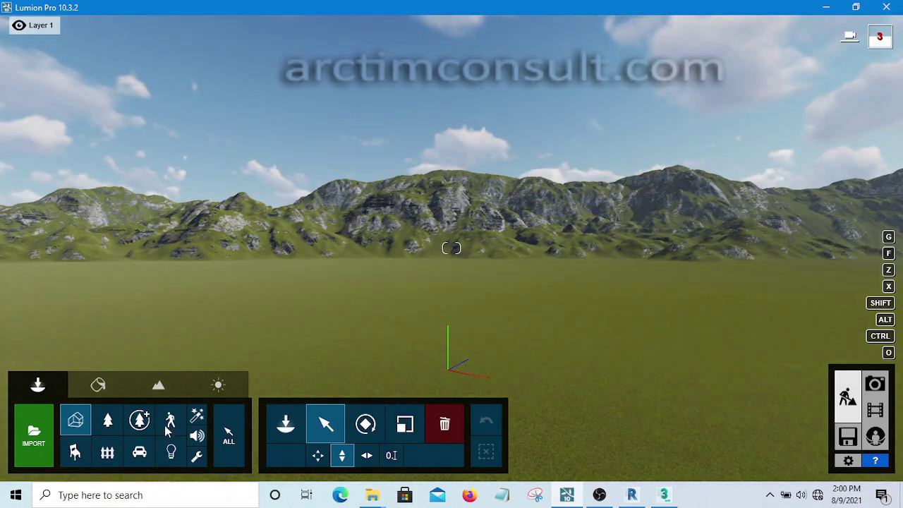
# Start importing a new model and browse to the scenes folder in Documents > 3dsMax.
pyautogui.click(75, 420)
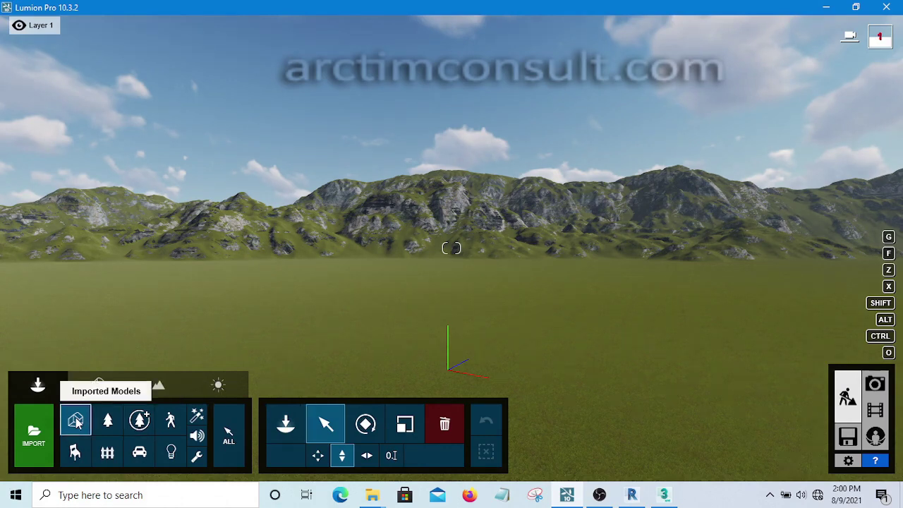
pyautogui.click(33, 435)
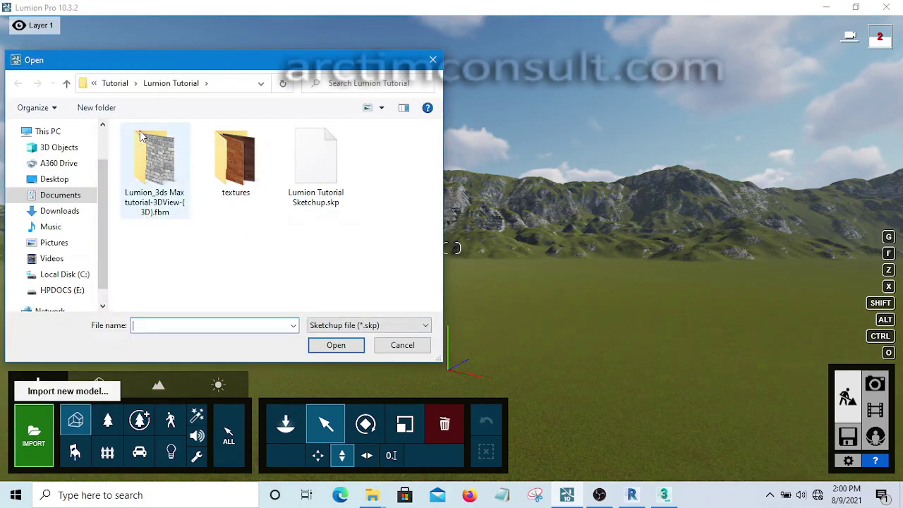
pyautogui.click(62, 196)
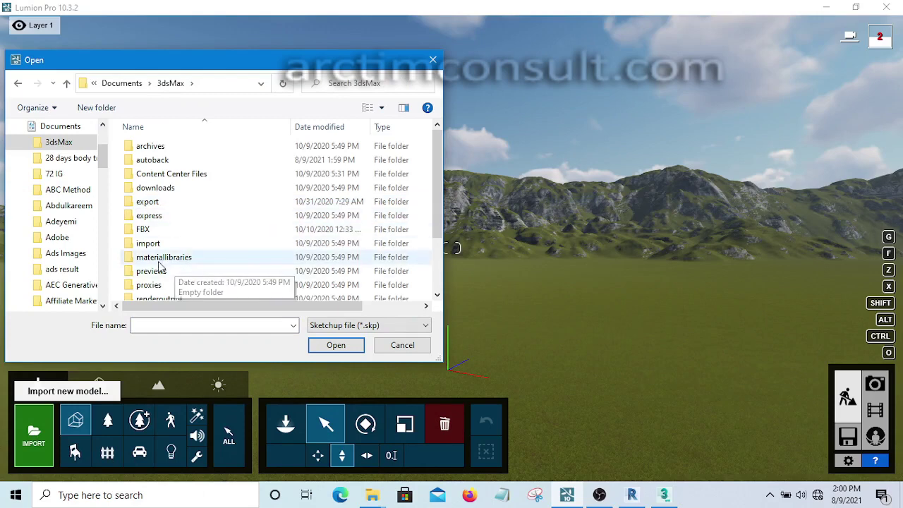
pyautogui.scroll(-2, 163, 226)
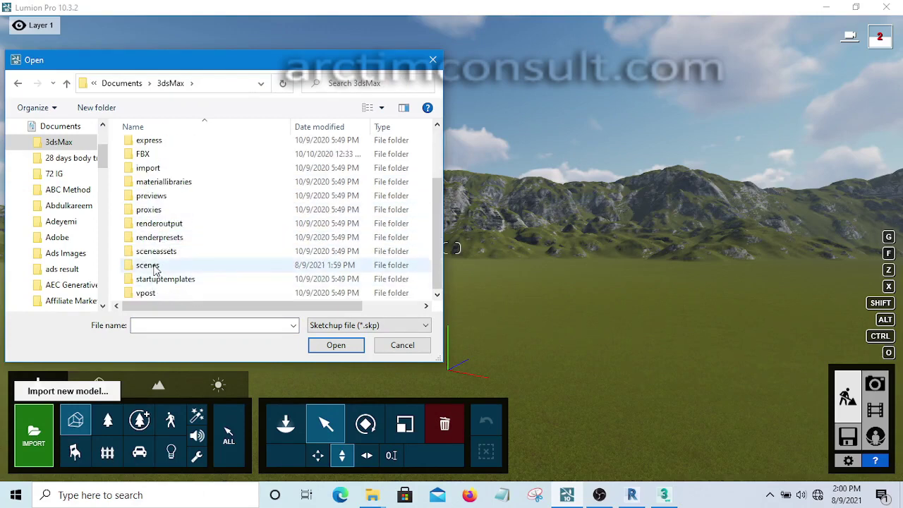
pyautogui.doubleClick(156, 266)
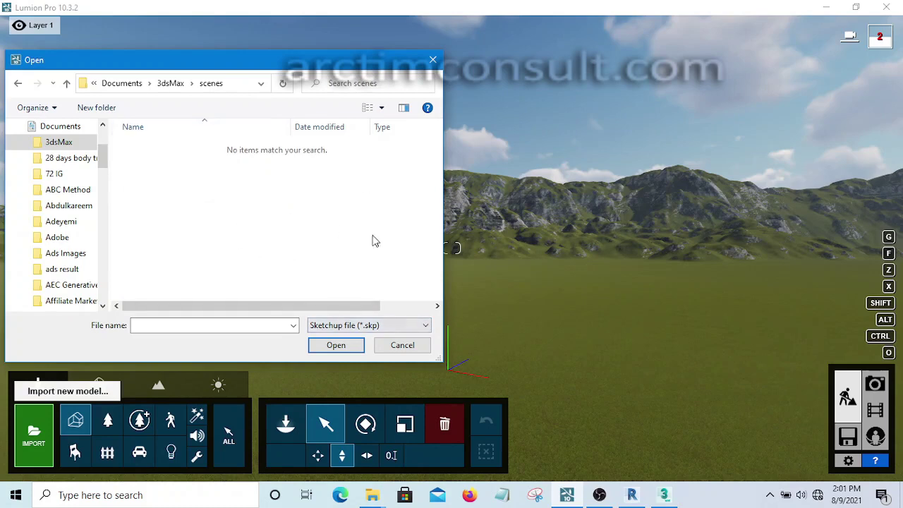
# Set the import file type to "Max file (*.max)" so that 3ds Max scenes are listed.
pyautogui.click(425, 325)
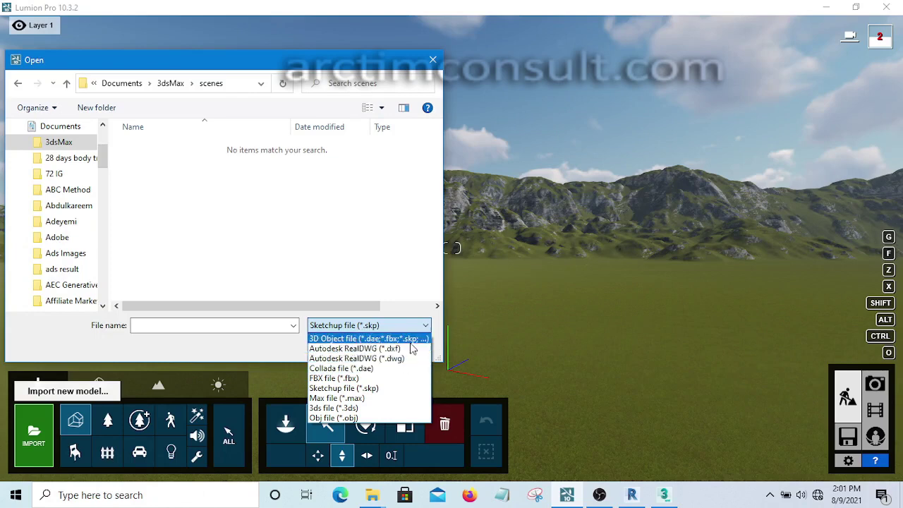
pyautogui.click(342, 409)
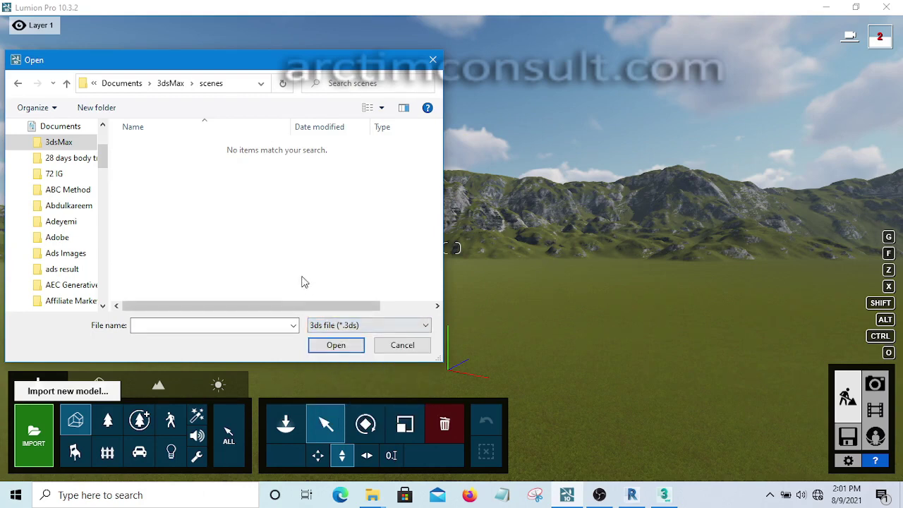
pyautogui.click(407, 326)
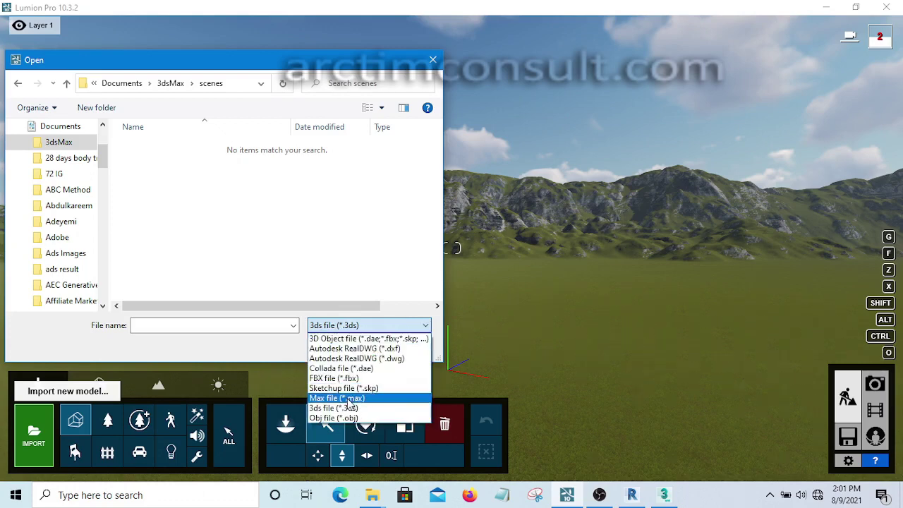
pyautogui.click(349, 399)
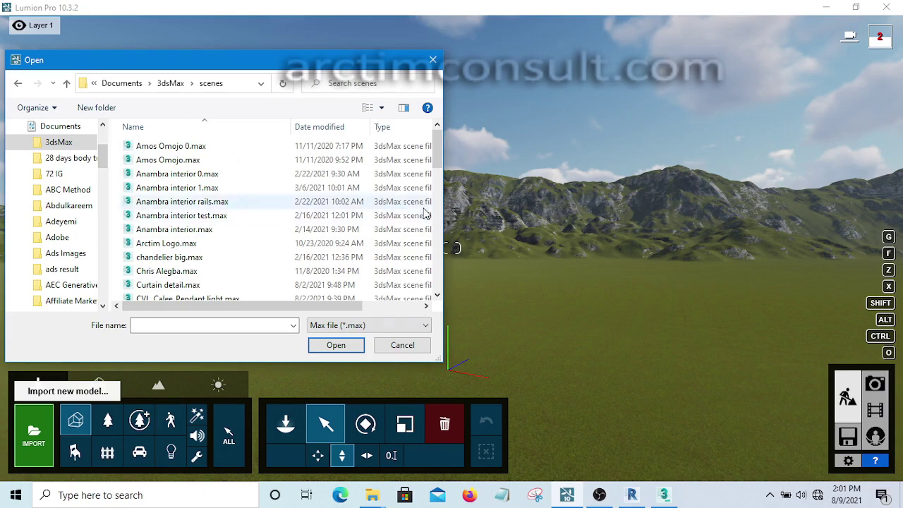
# Import "Lumion Tutorial FB X.max" into the Main (default) category, keeping its model name and edge import off.
pyautogui.moveTo(440, 145); pyautogui.dragTo(435, 248)
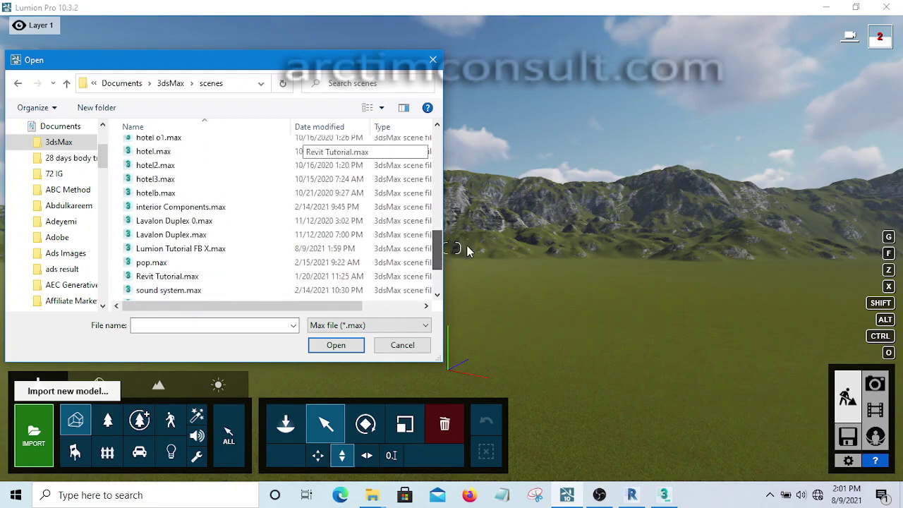
pyautogui.click(189, 250)
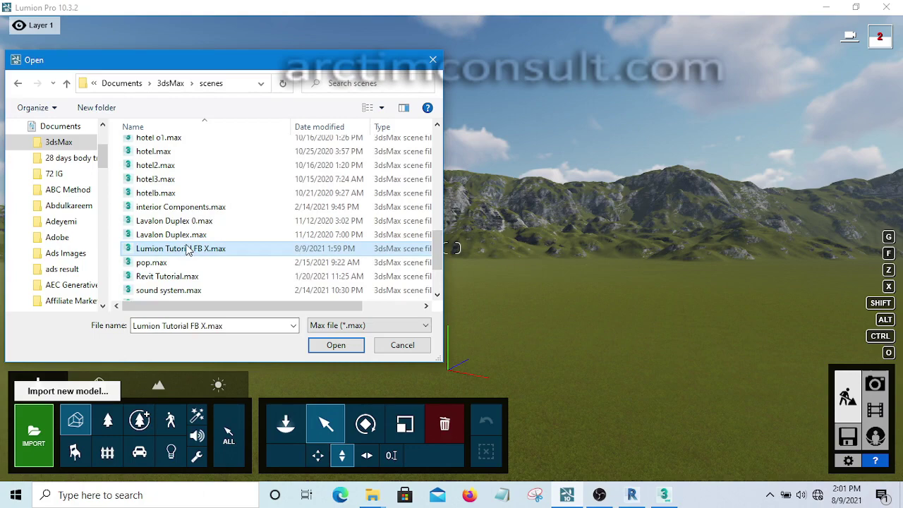
pyautogui.click(337, 346)
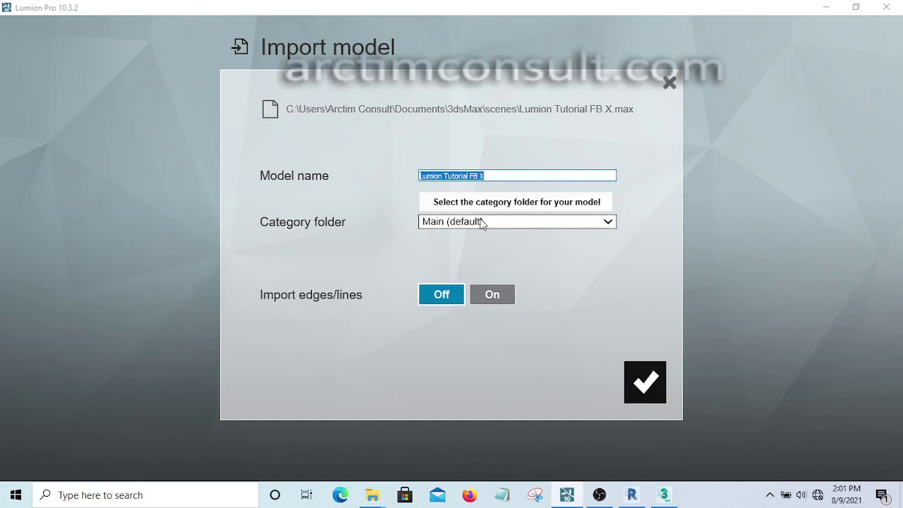
pyautogui.click(647, 397)
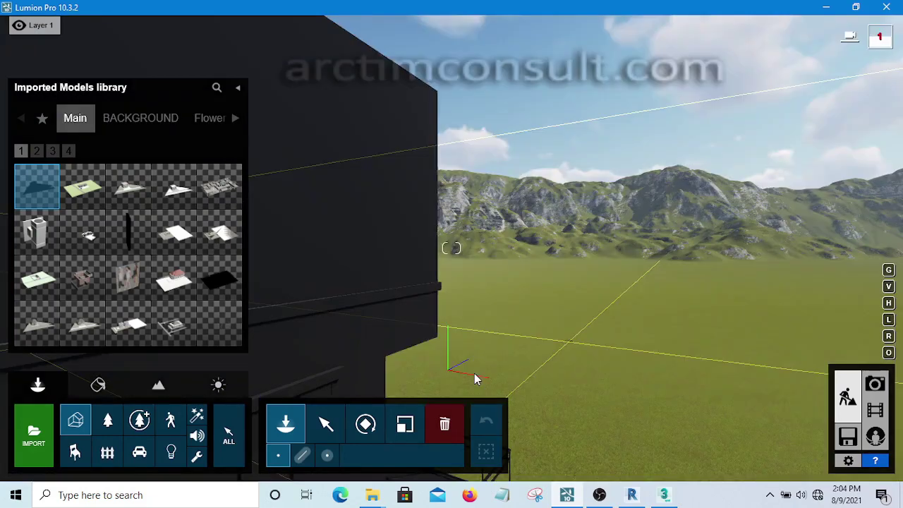
# Place the imported house model on the grass beside the origin axes.
pyautogui.click(473, 378)
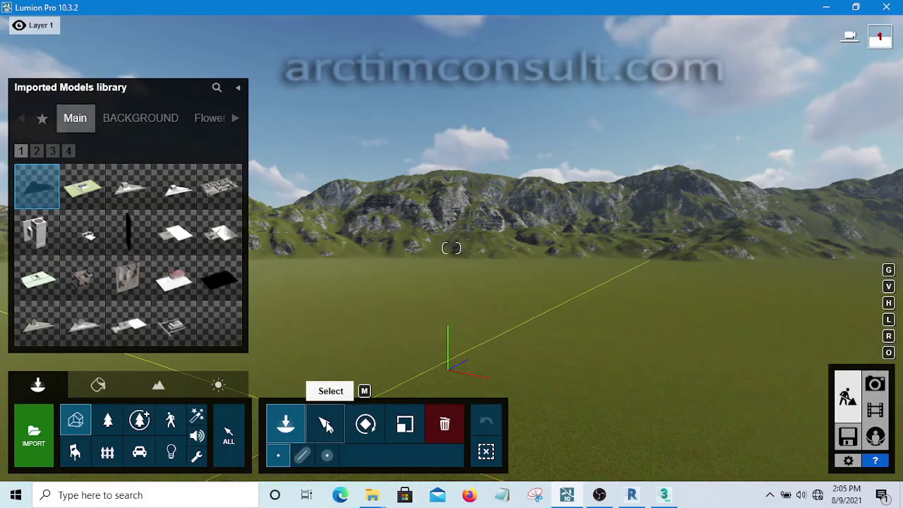
pyautogui.click(326, 423)
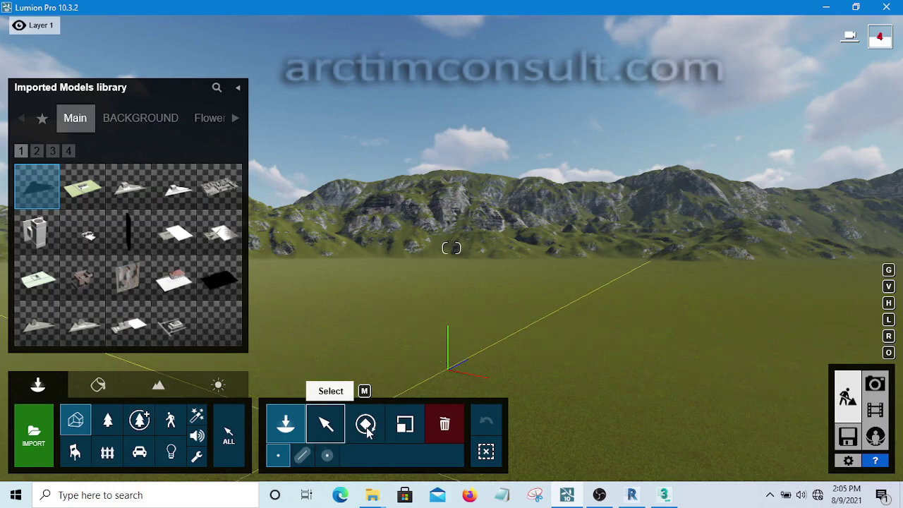
pyautogui.click(445, 420)
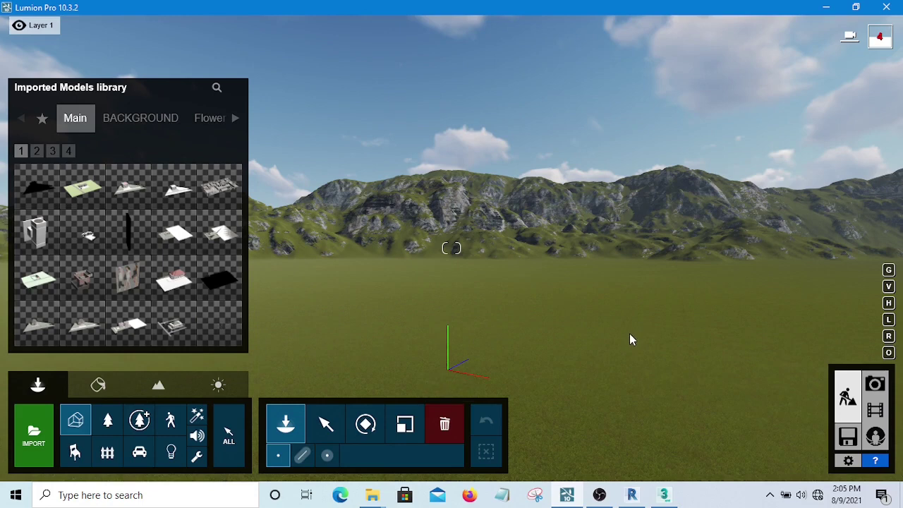
# Examine the placed house with its fence and driveway, with the whole building centred in the view.
pyautogui.press('e')
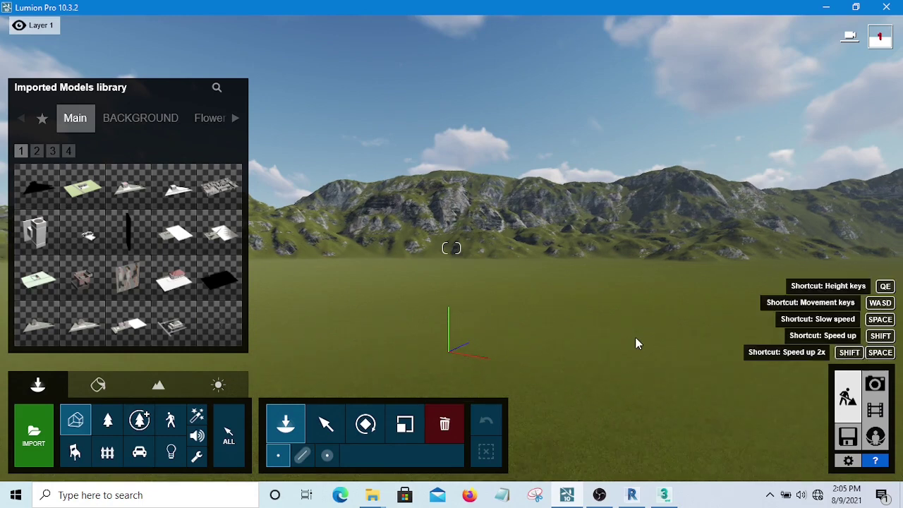
pyautogui.press('e')
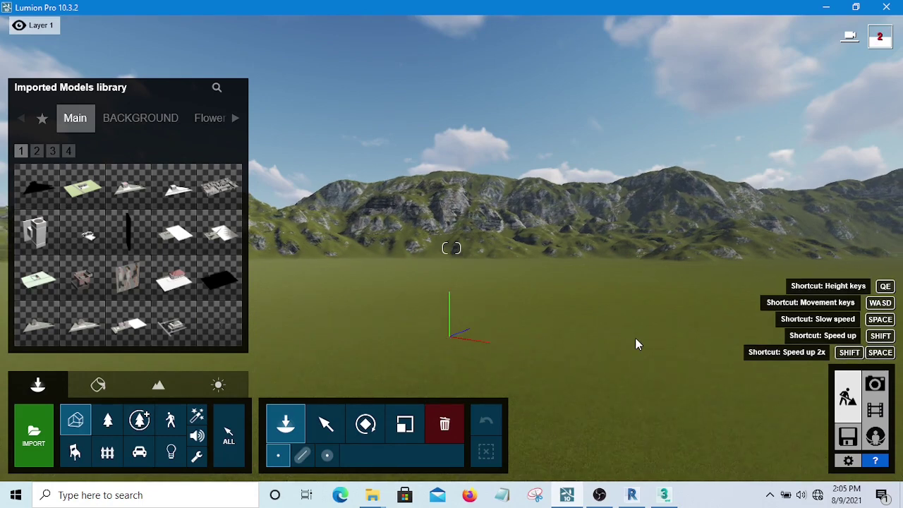
pyautogui.press('e')
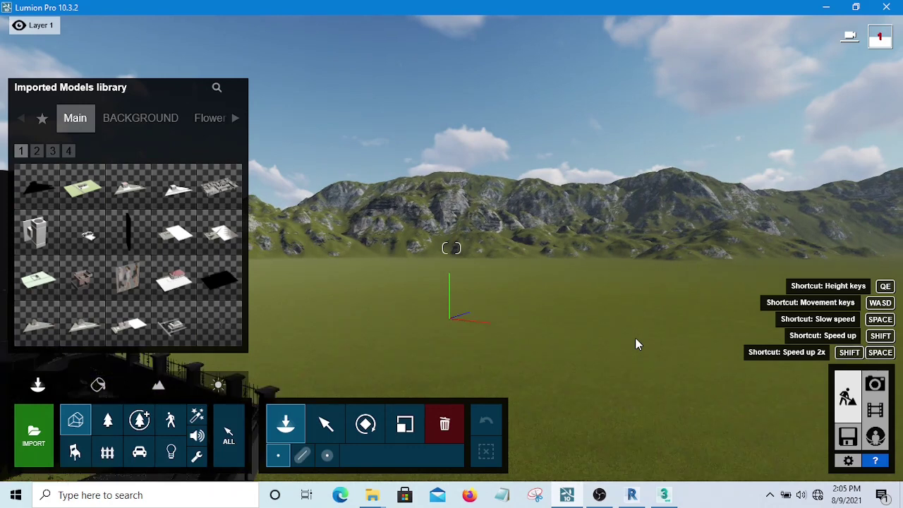
pyautogui.press('e')
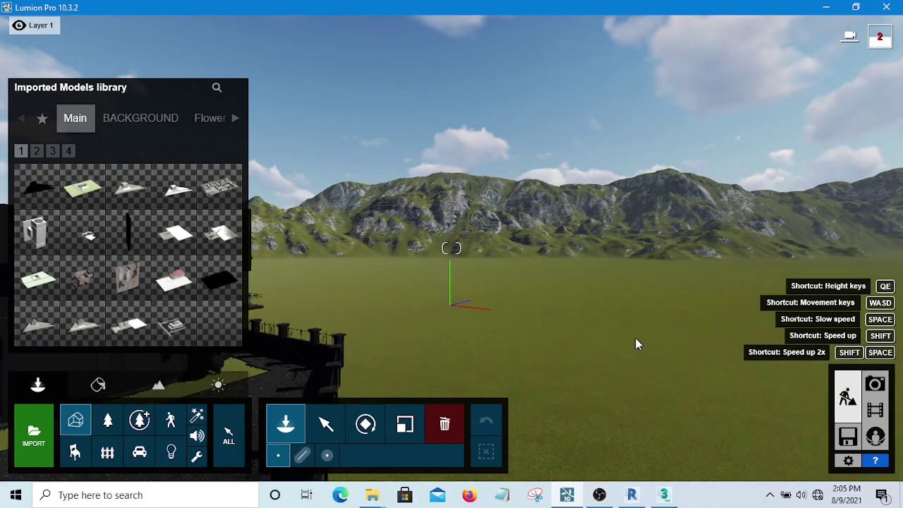
pyautogui.press('e')
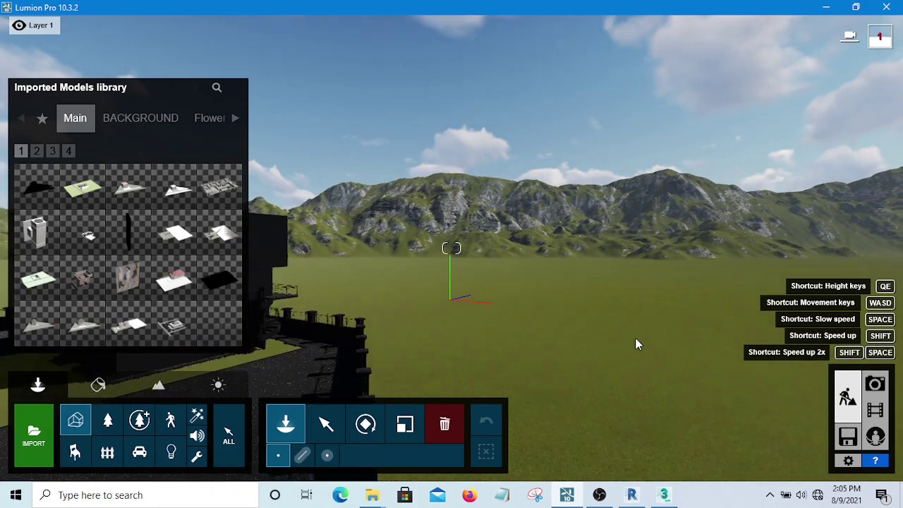
pyautogui.press('e')
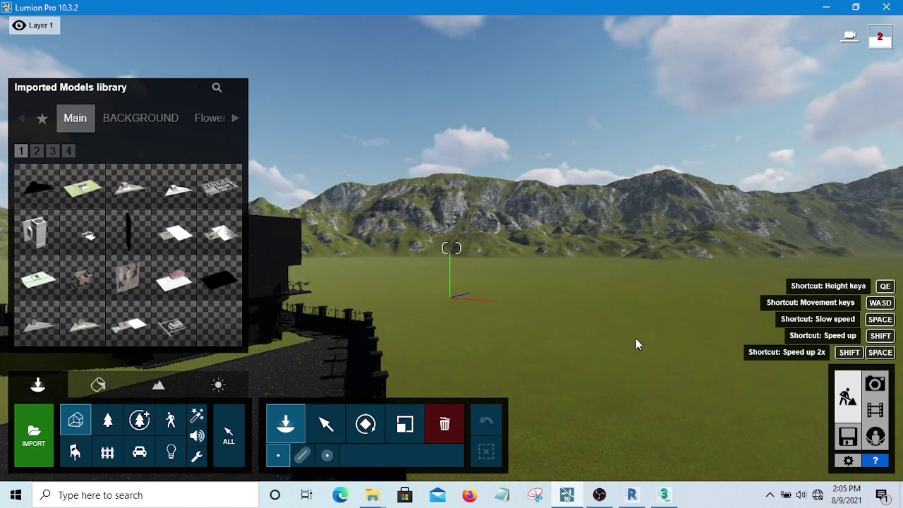
pyautogui.press('e')
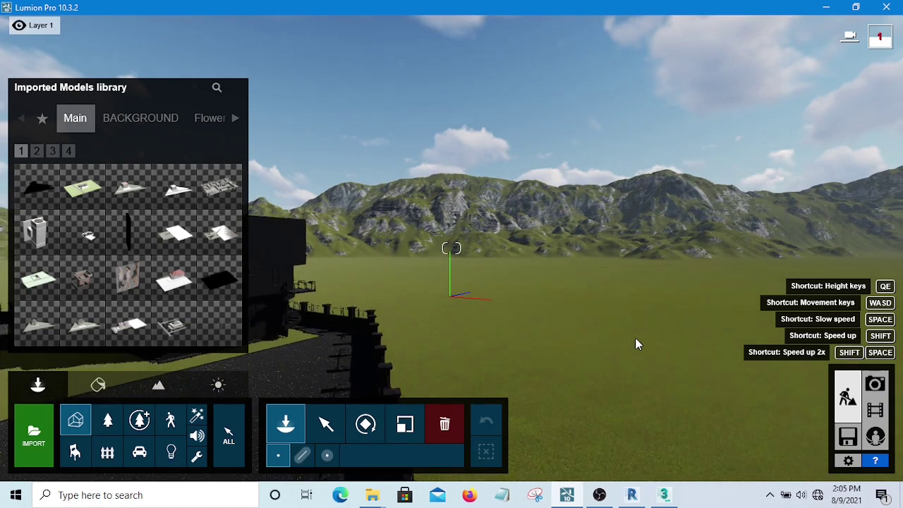
pyautogui.press('e')
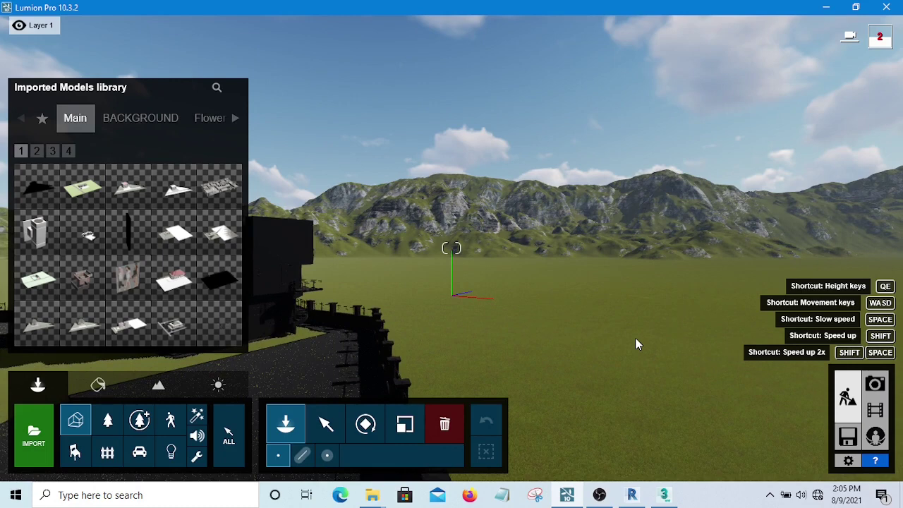
pyautogui.press('e')
pyautogui.press('a')
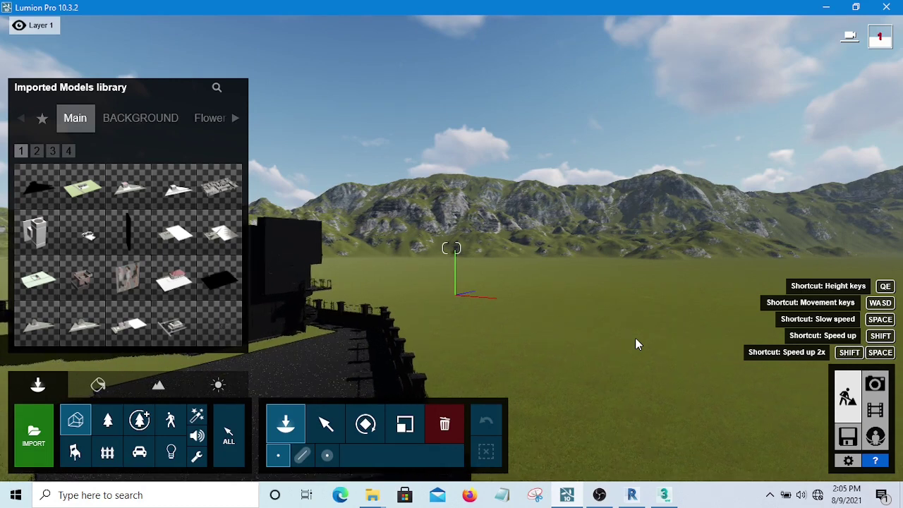
pyautogui.press('a')
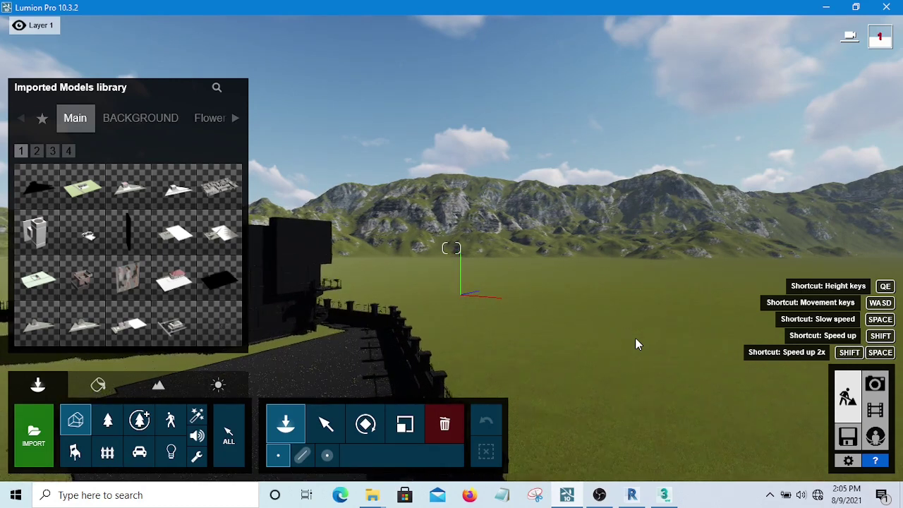
pyautogui.press('a')
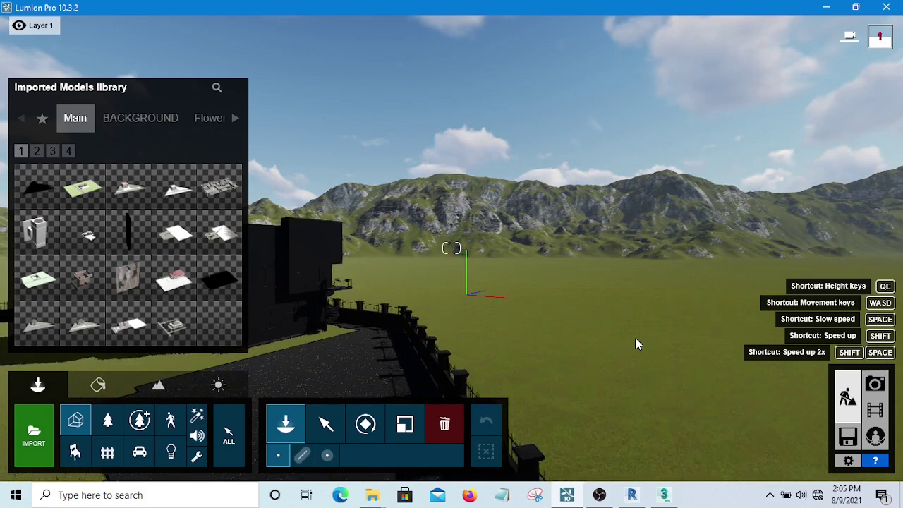
pyautogui.press('a')
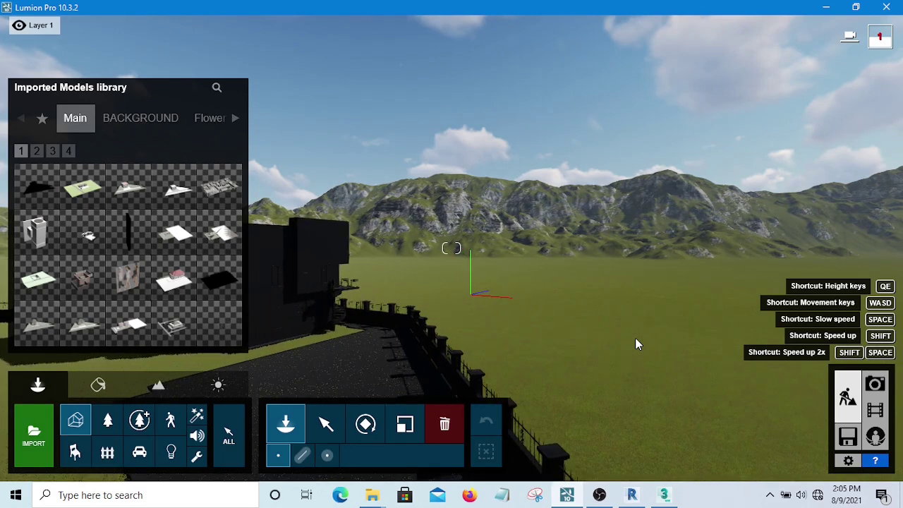
pyautogui.press('a')
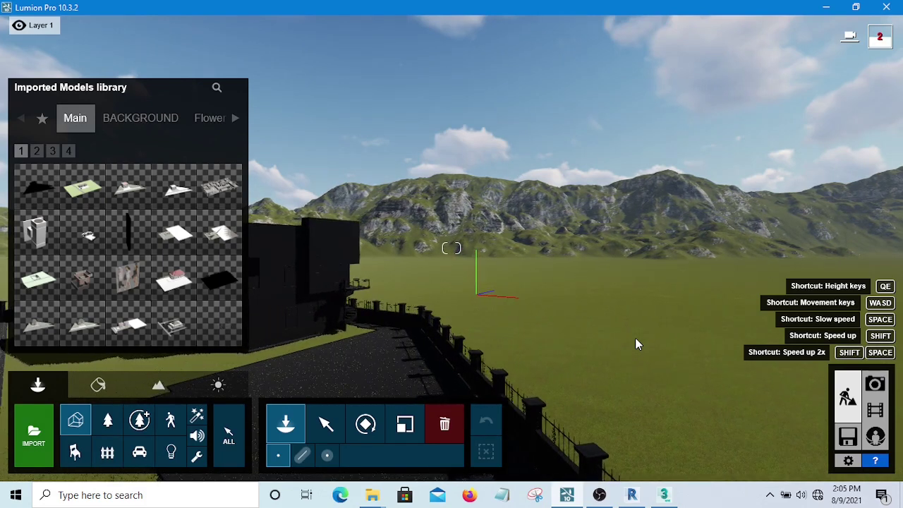
pyautogui.press('a')
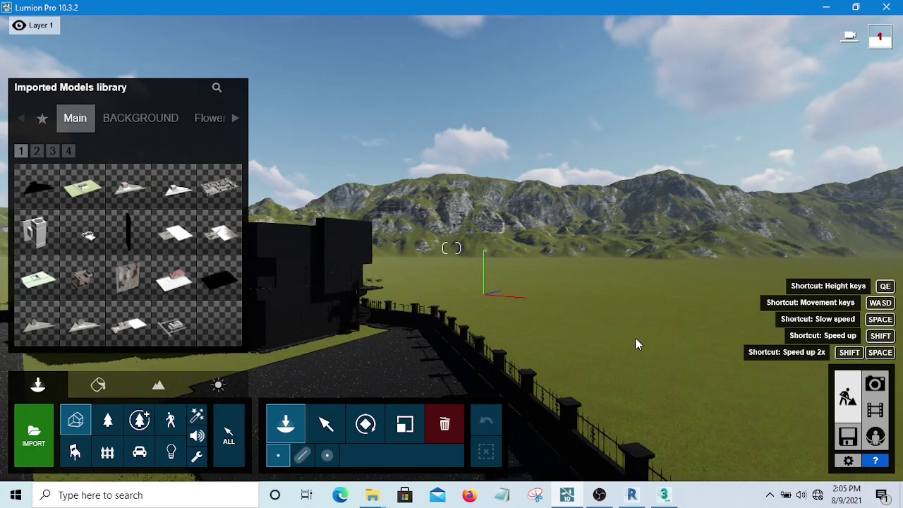
pyautogui.press('a')
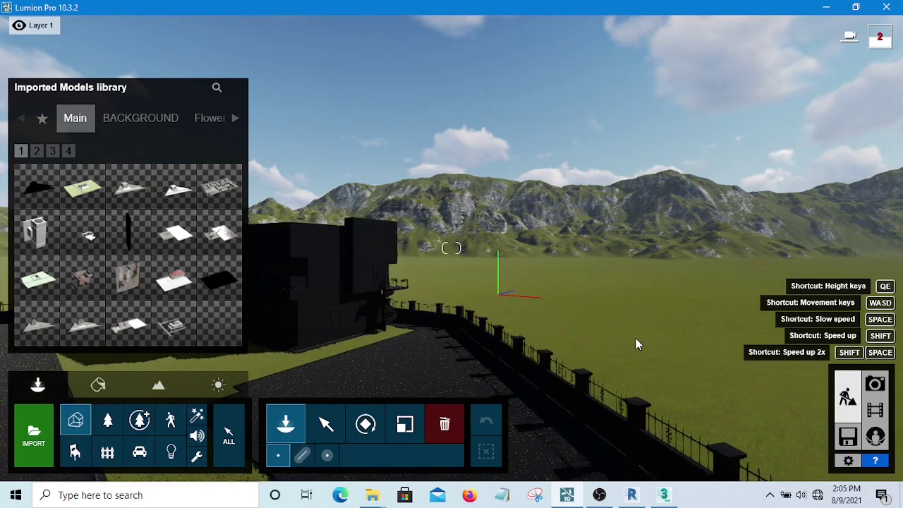
pyautogui.press('a')
pyautogui.press('a')
pyautogui.press('a')
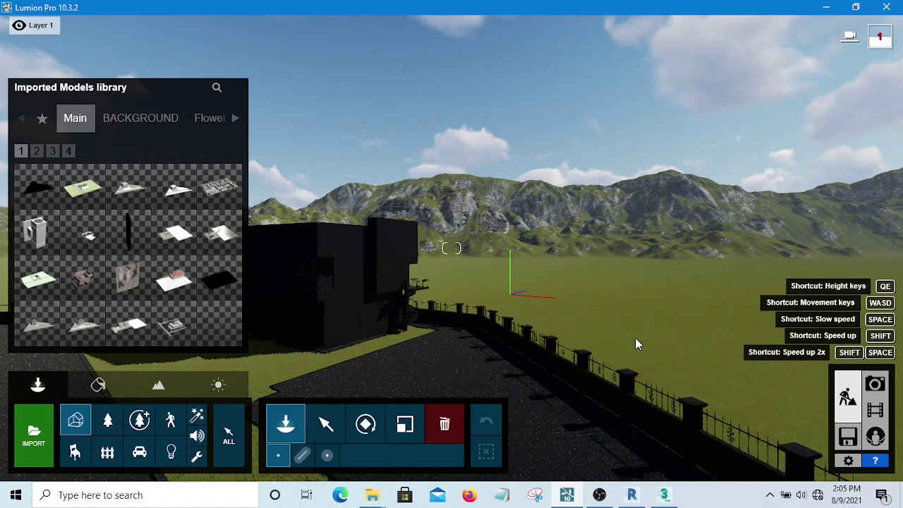
pyautogui.press('a')
pyautogui.press('a')
pyautogui.press('a')
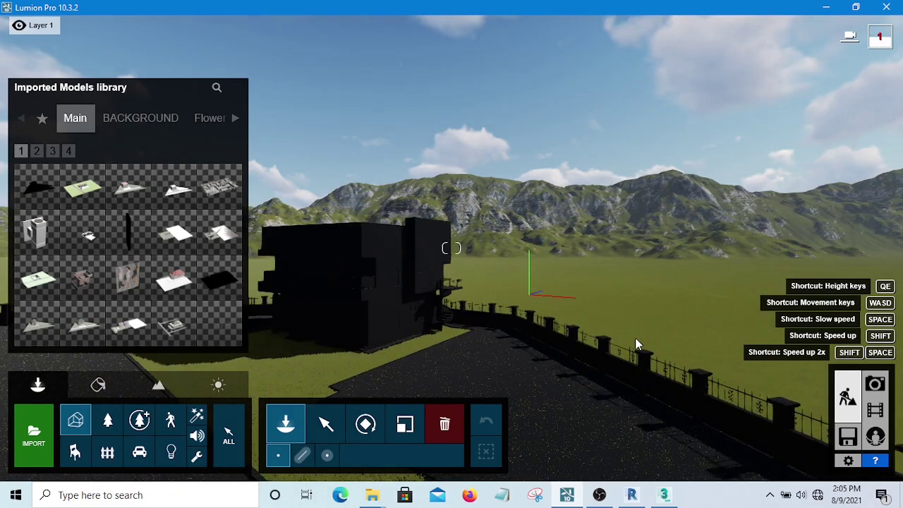
pyautogui.press('a')
pyautogui.press('a')
pyautogui.press('a')
pyautogui.press('a')
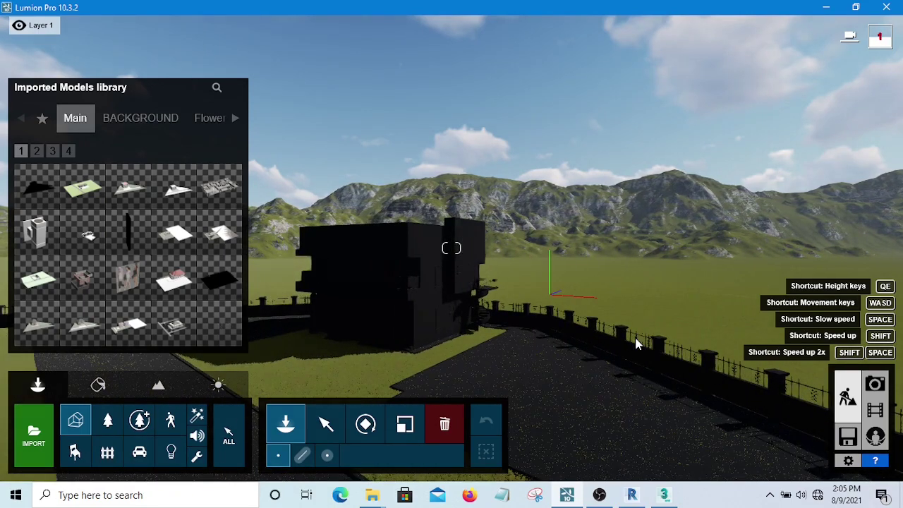
pyautogui.press('a')
pyautogui.press('a')
pyautogui.press('a')
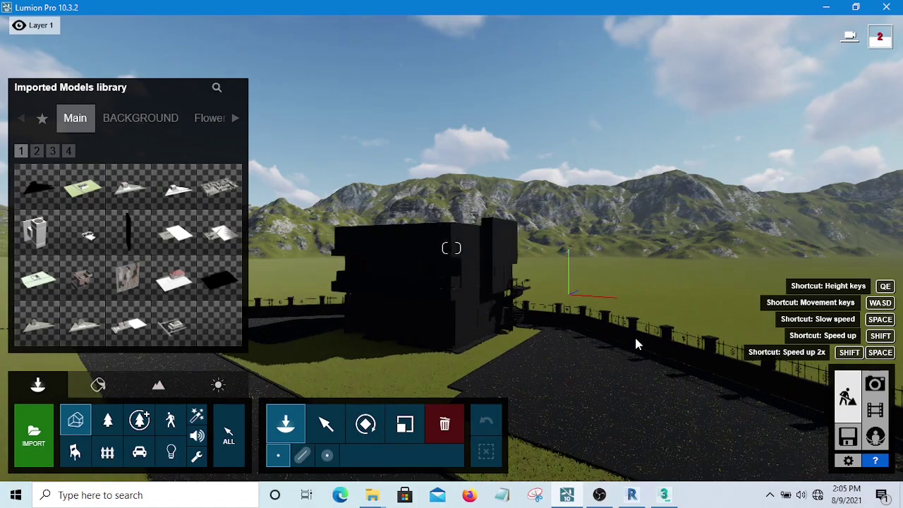
pyautogui.press('a')
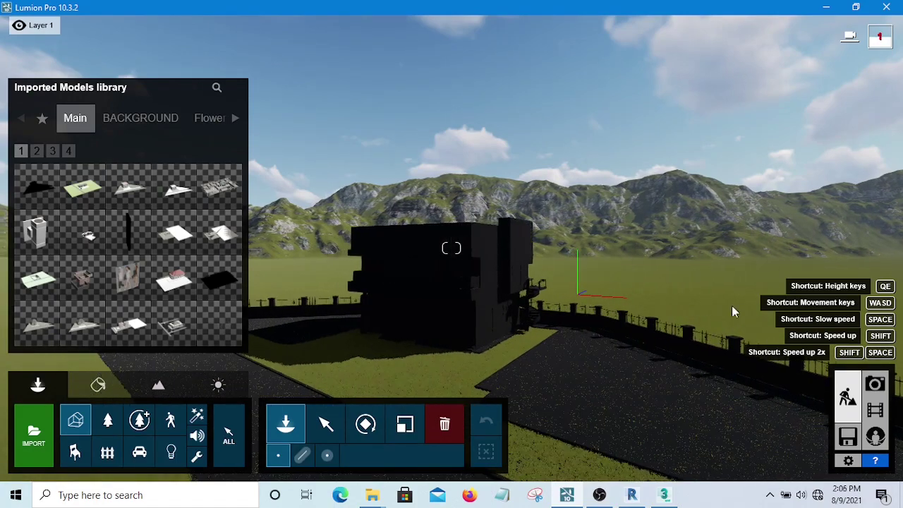
pyautogui.press('a')
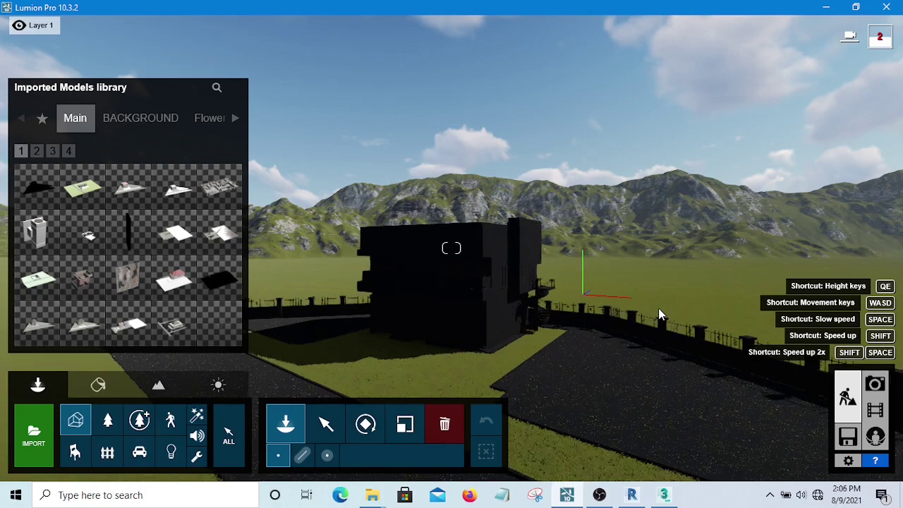
pyautogui.press('a')
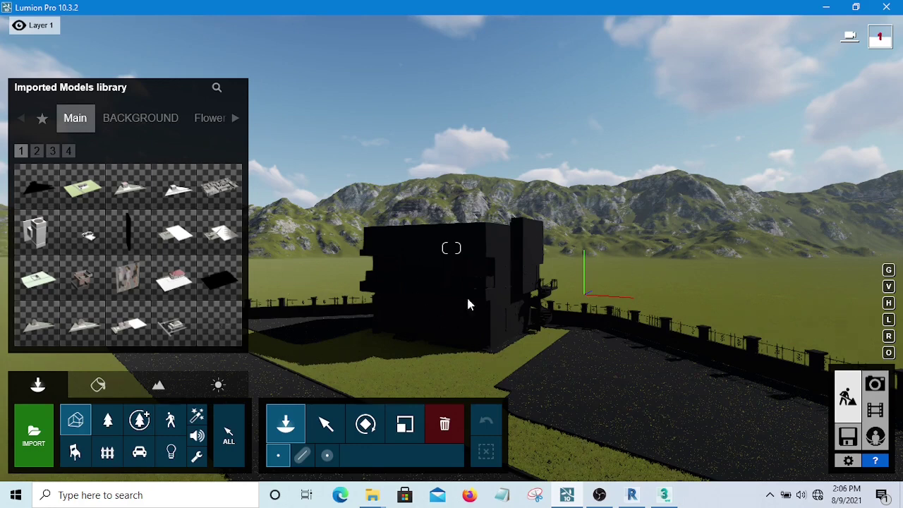
# In Photo mode, frame the house from closer and lower, with the spiral stair visible, and store the view in photo slot 1.
pyautogui.click(875, 386)
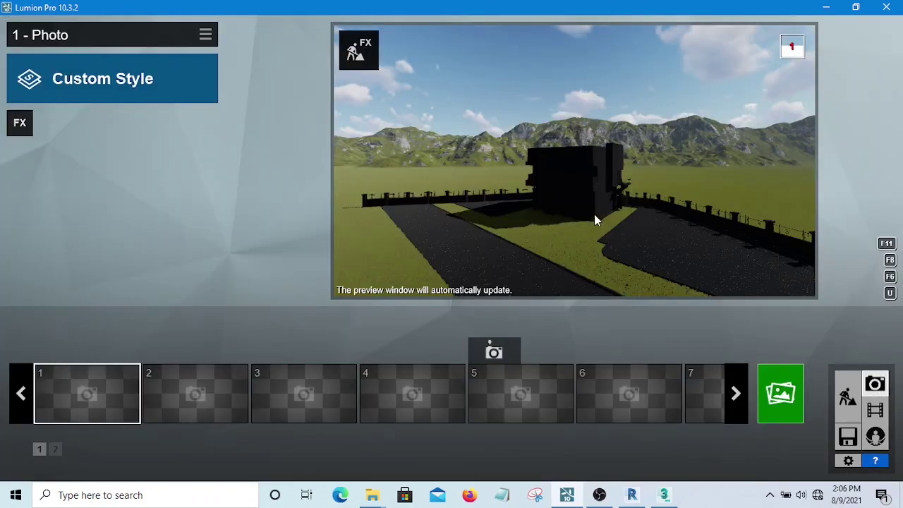
pyautogui.scroll(3, 596, 215)
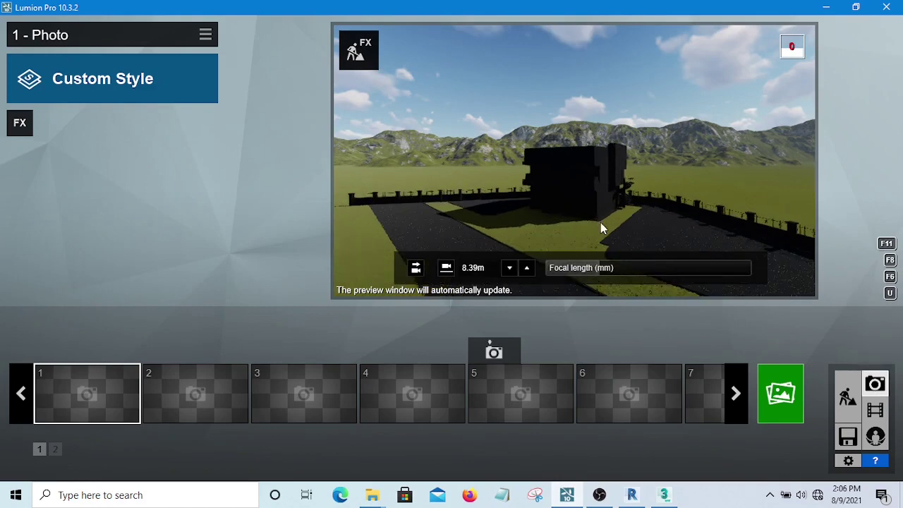
pyautogui.press('w')
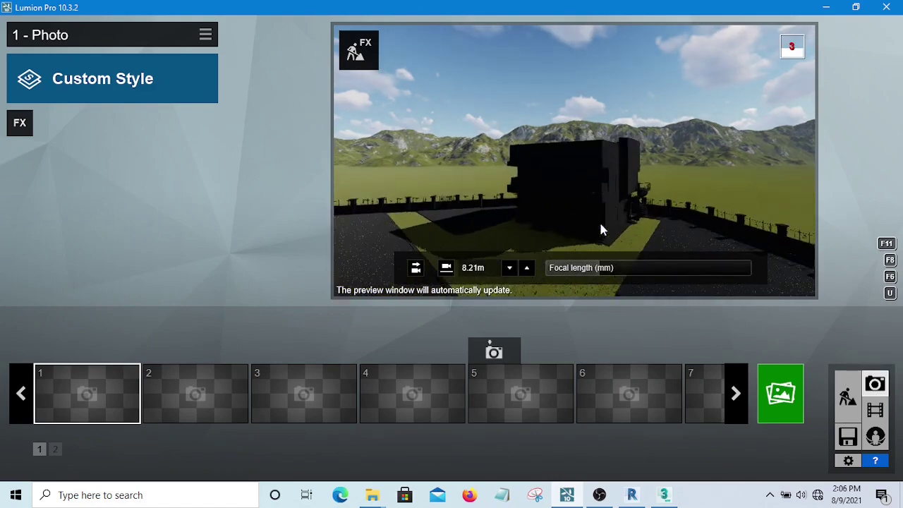
pyautogui.press('w')
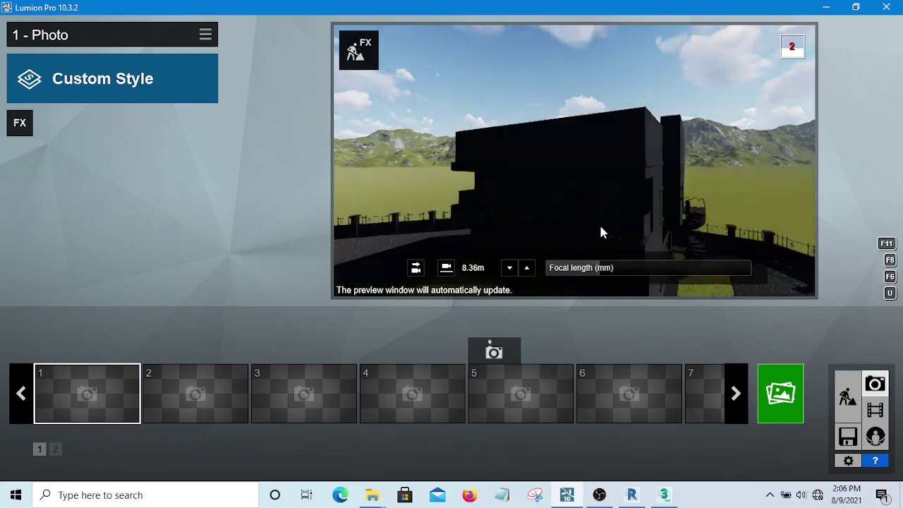
pyautogui.press('e')
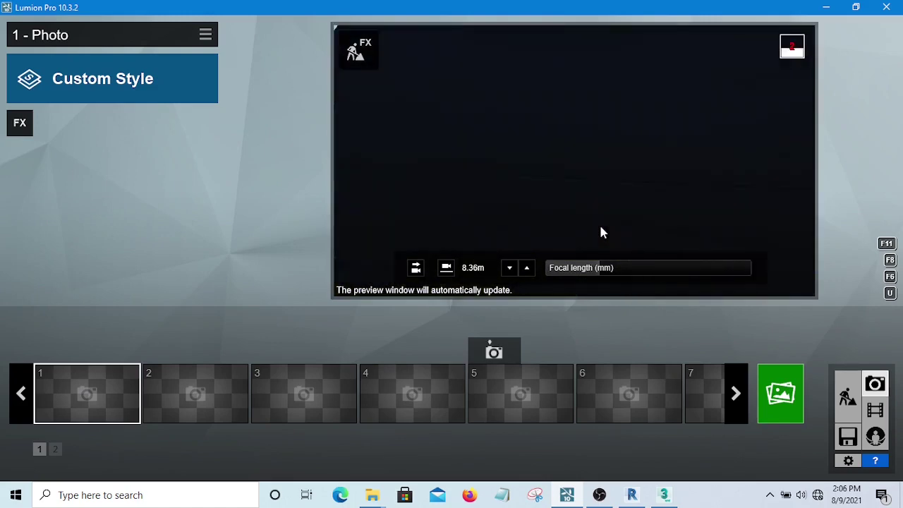
pyautogui.press('a')
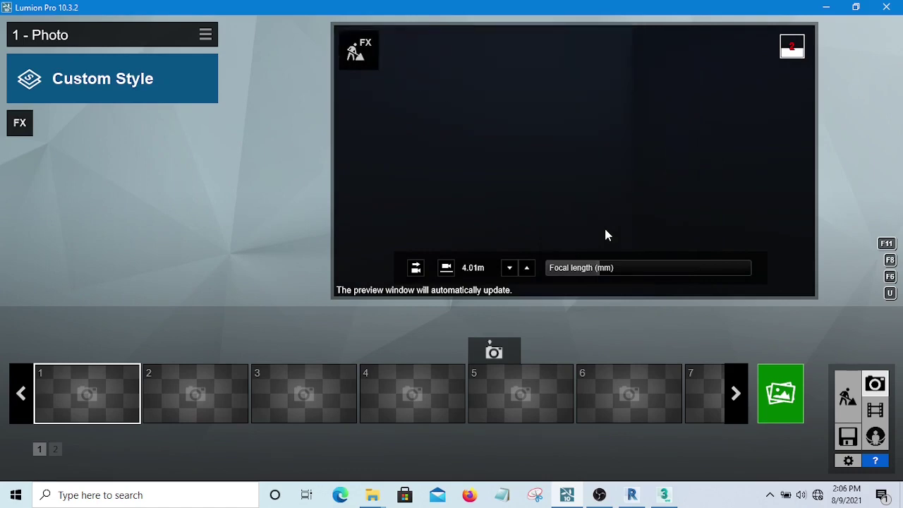
pyautogui.press('q')
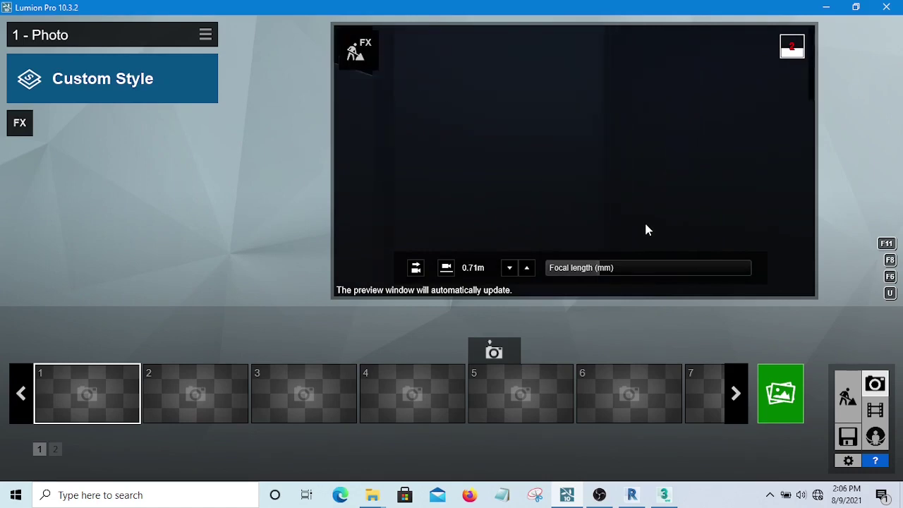
pyautogui.press('a')
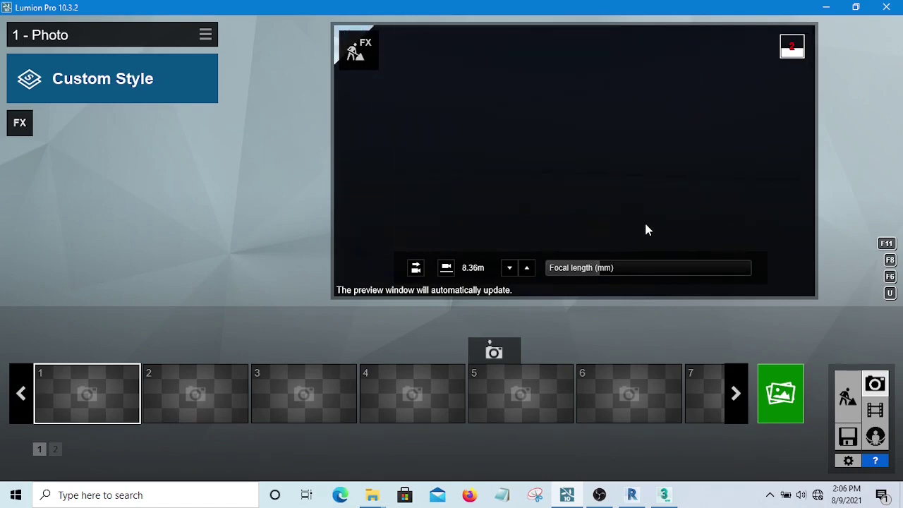
pyautogui.press('s')
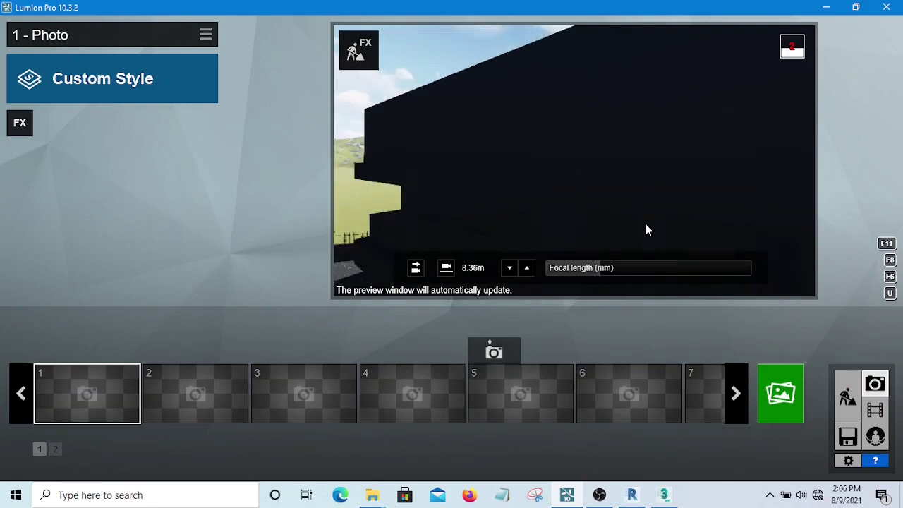
pyautogui.press('s')
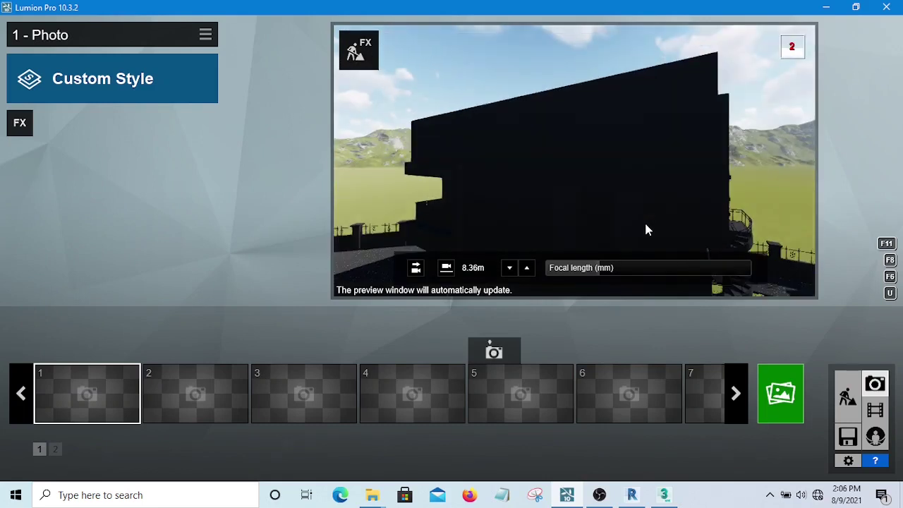
pyautogui.press('s')
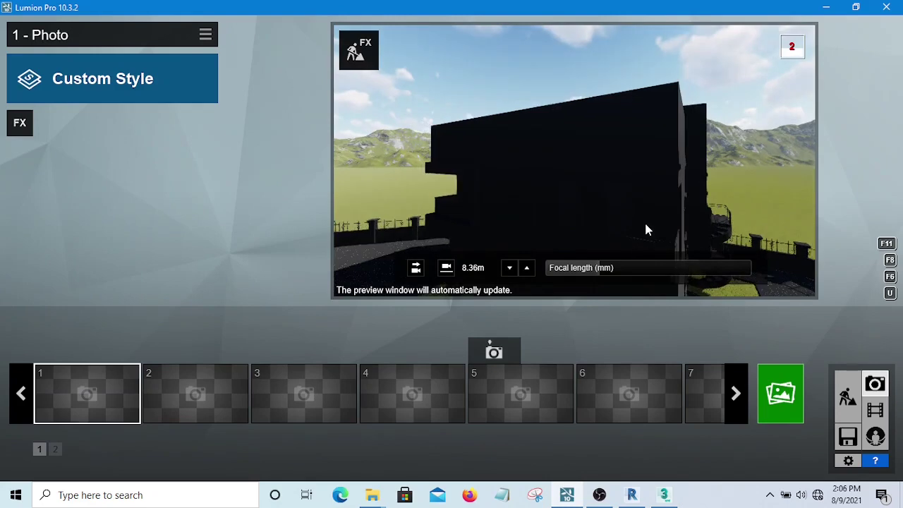
pyautogui.press('s')
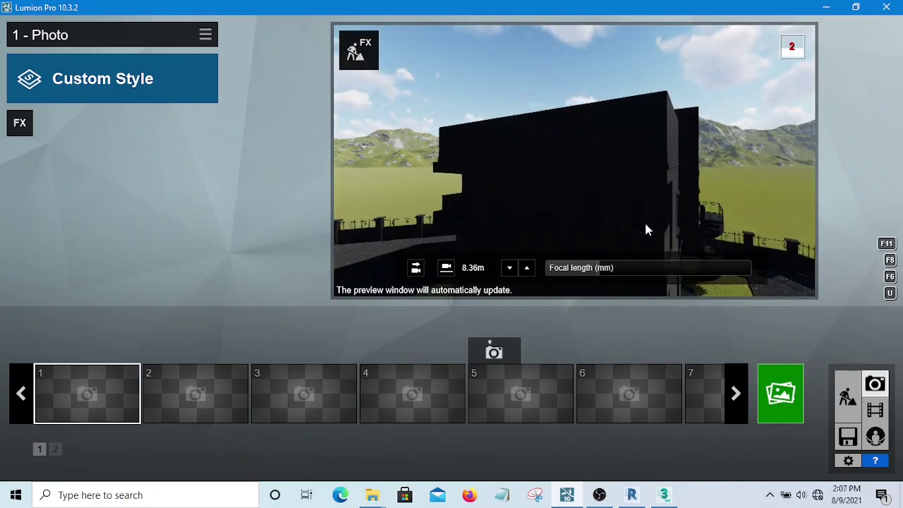
pyautogui.press('e')
pyautogui.press('e')
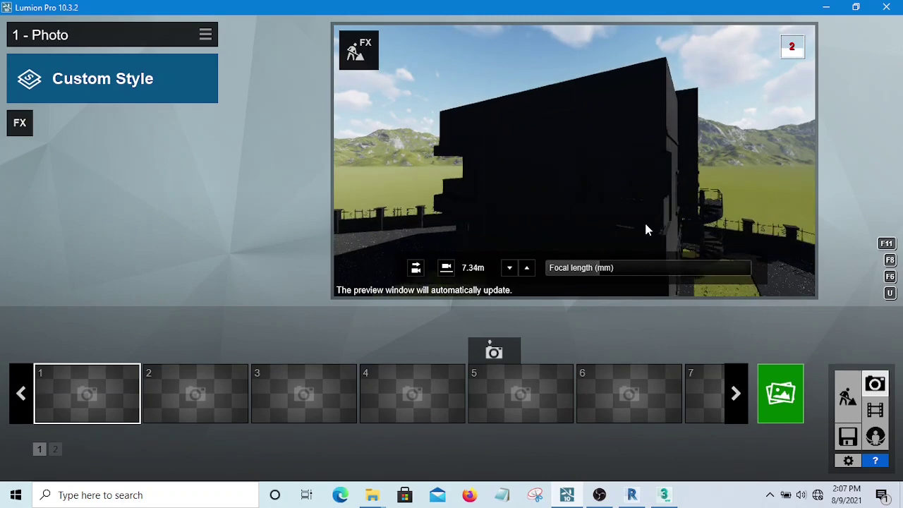
pyautogui.press('e')
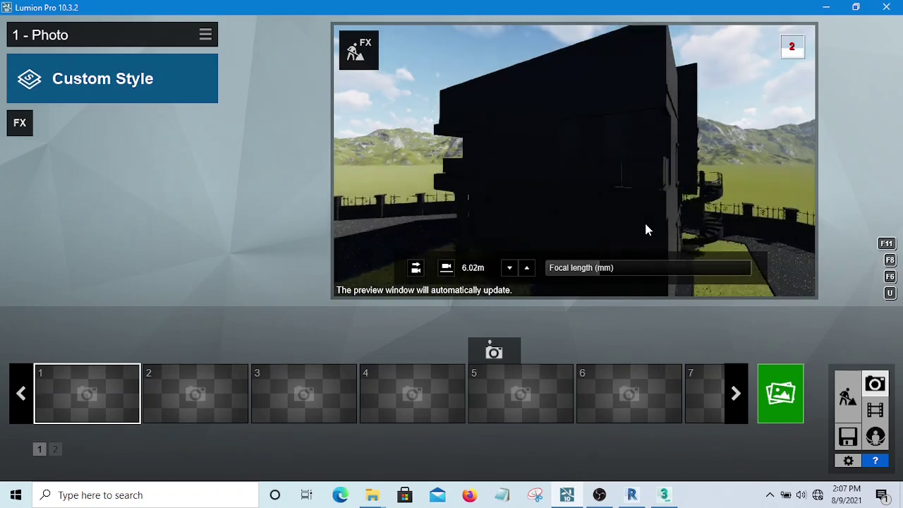
pyautogui.press('e')
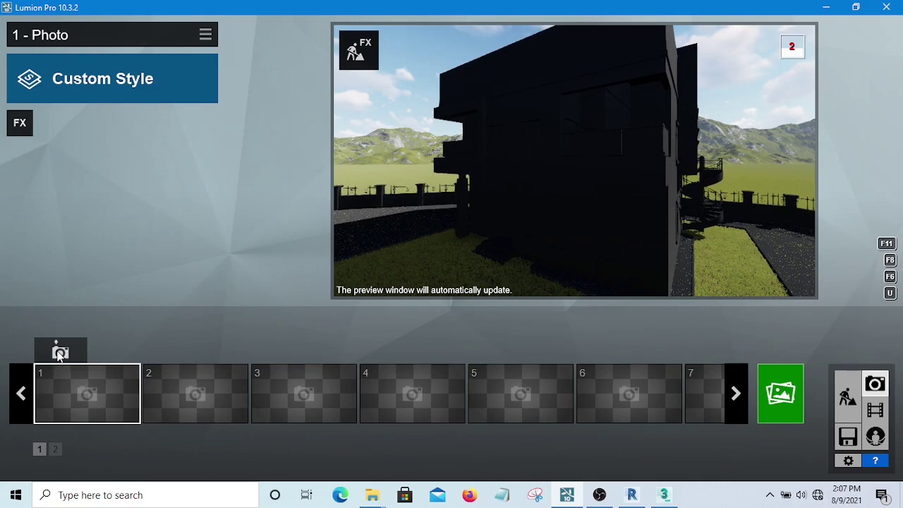
pyautogui.click(60, 351)
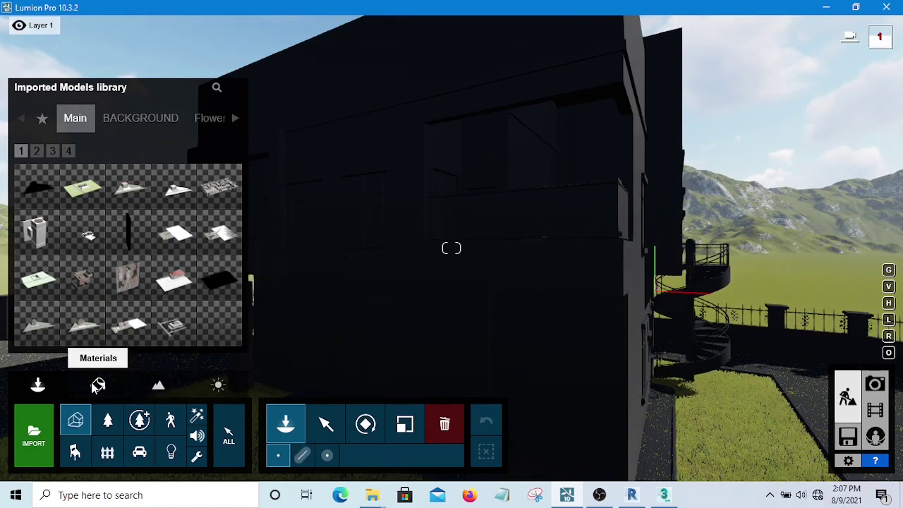
# In Build mode, apply the first beige plaster from the Outdoor materials to the house's "Paint 5" walls.
pyautogui.click(93, 385)
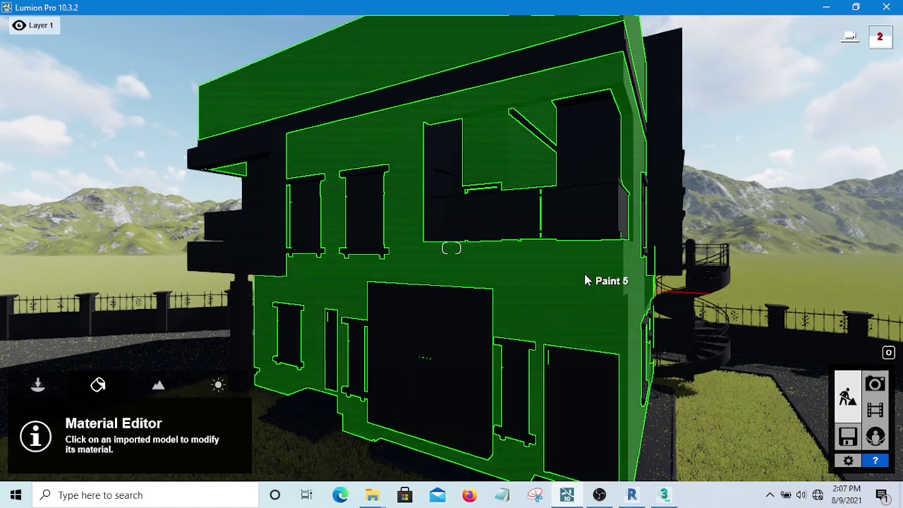
pyautogui.click(584, 280)
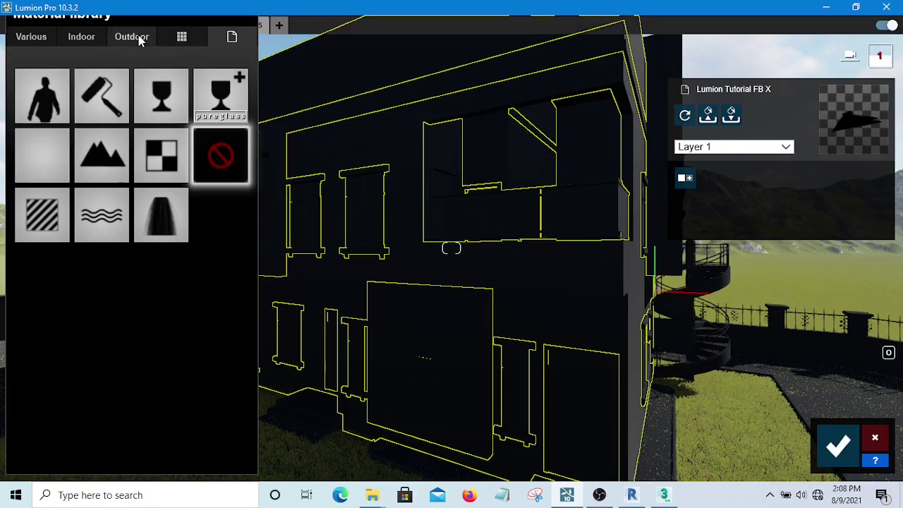
pyautogui.click(137, 36)
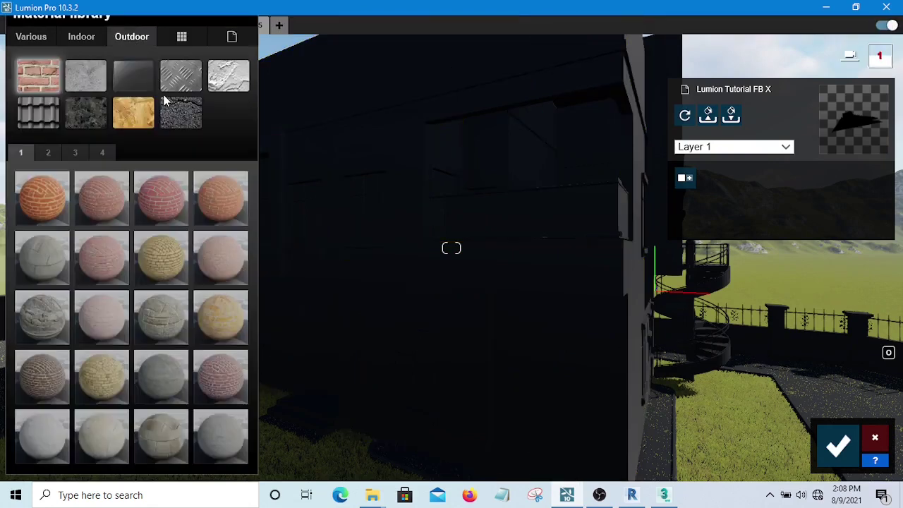
pyautogui.click(228, 79)
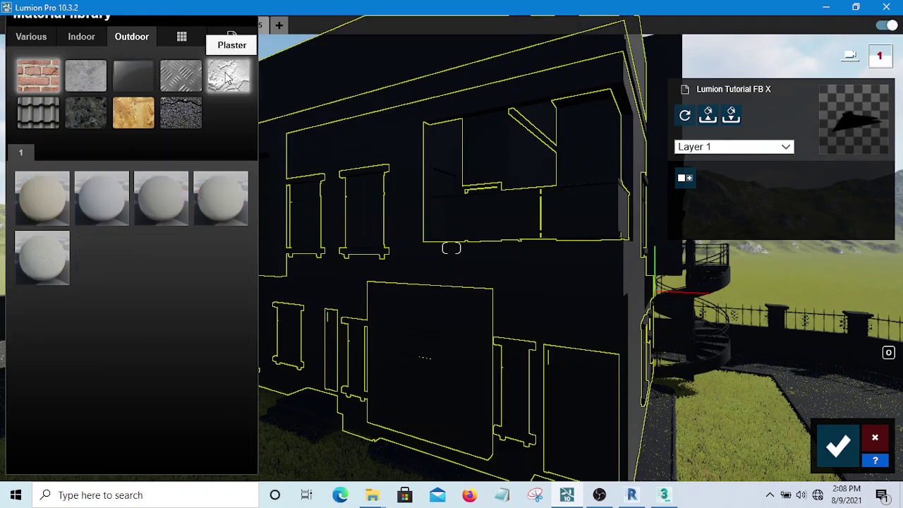
pyautogui.click(38, 195)
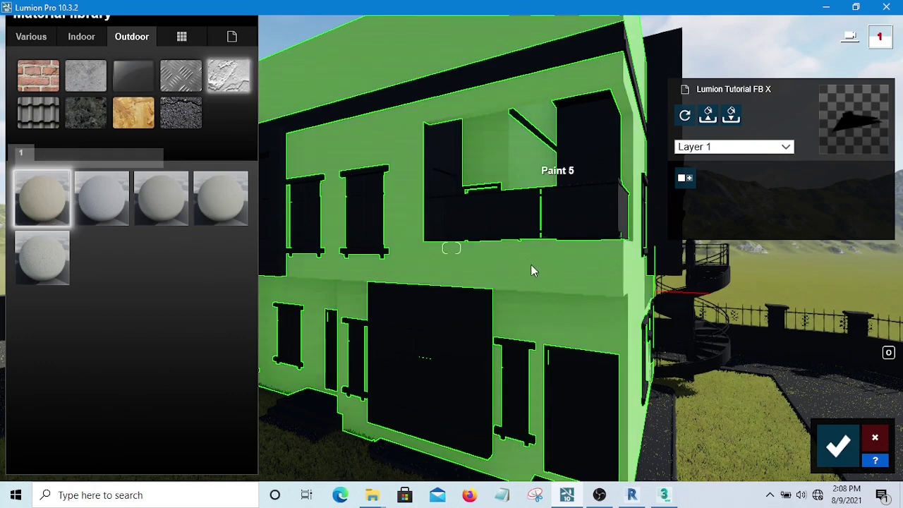
pyautogui.moveTo(532, 265)
pyautogui.mouseDown(button='right')
pyautogui.moveTo(549, 292)
pyautogui.moveTo(599, 323)
pyautogui.moveTo(395, 244)
pyautogui.moveTo(542, 290)
pyautogui.moveTo(546, 326)
pyautogui.moveTo(537, 324)
pyautogui.moveTo(575, 404)
pyautogui.moveTo(541, 332)
pyautogui.moveTo(484, 303)
pyautogui.moveTo(409, 286)
pyautogui.moveTo(425, 372)
pyautogui.mouseUp(button='right')
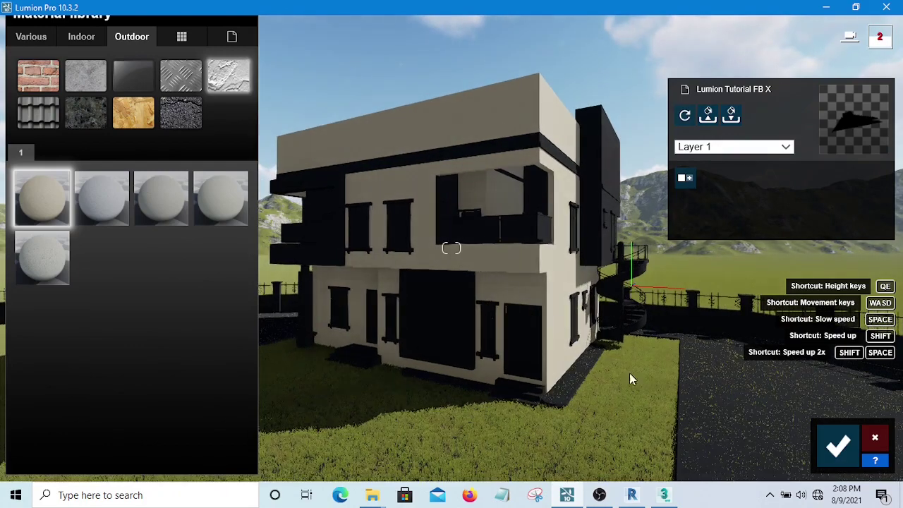